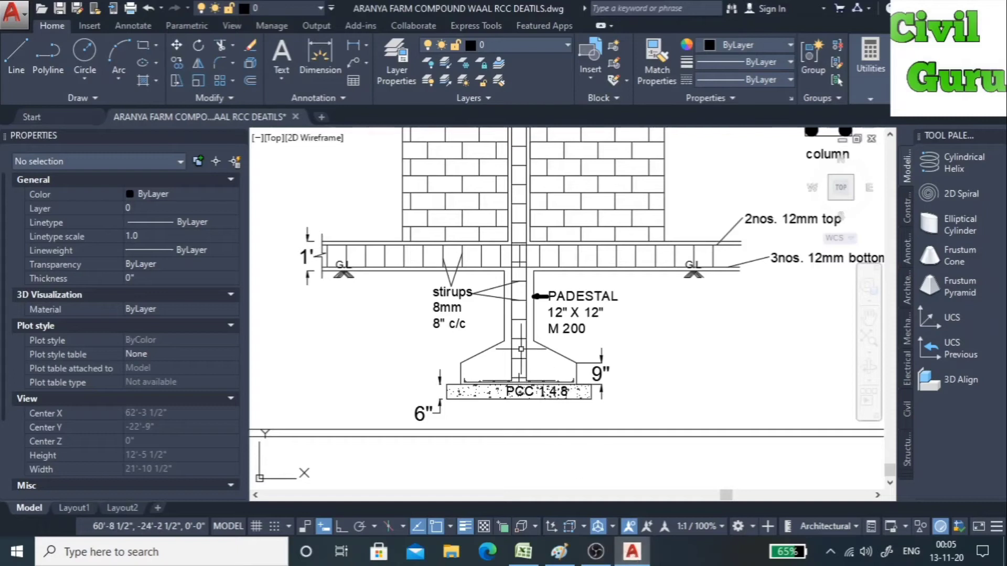
Step: Review the footing sheet by scrolling, then bring up the trapezoidal footing sketch in Paint
{"action": "scroll", "coordinate": [551, 399], "scroll_direction": "down", "scroll_amount": 2}
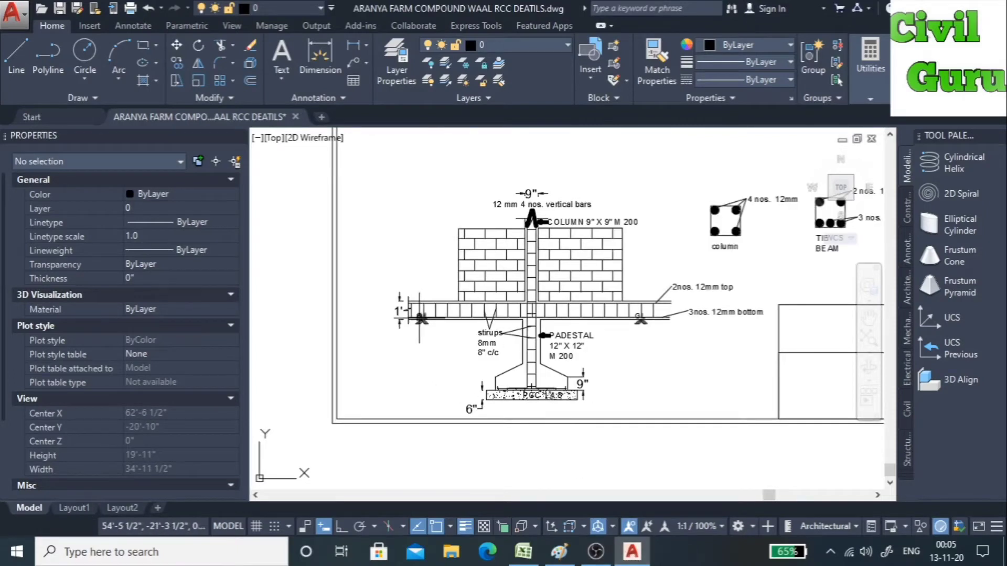
{"action": "scroll", "coordinate": [424, 351], "scroll_direction": "down", "scroll_amount": 1}
{"action": "scroll", "coordinate": [475, 373], "scroll_direction": "down", "scroll_amount": 1}
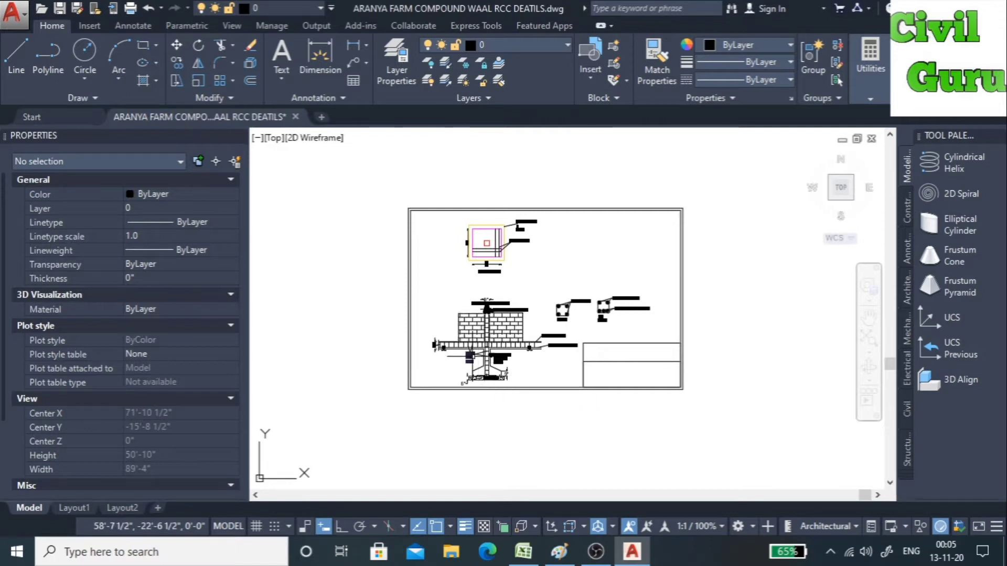
{"action": "scroll", "coordinate": [483, 371], "scroll_direction": "up", "scroll_amount": 3}
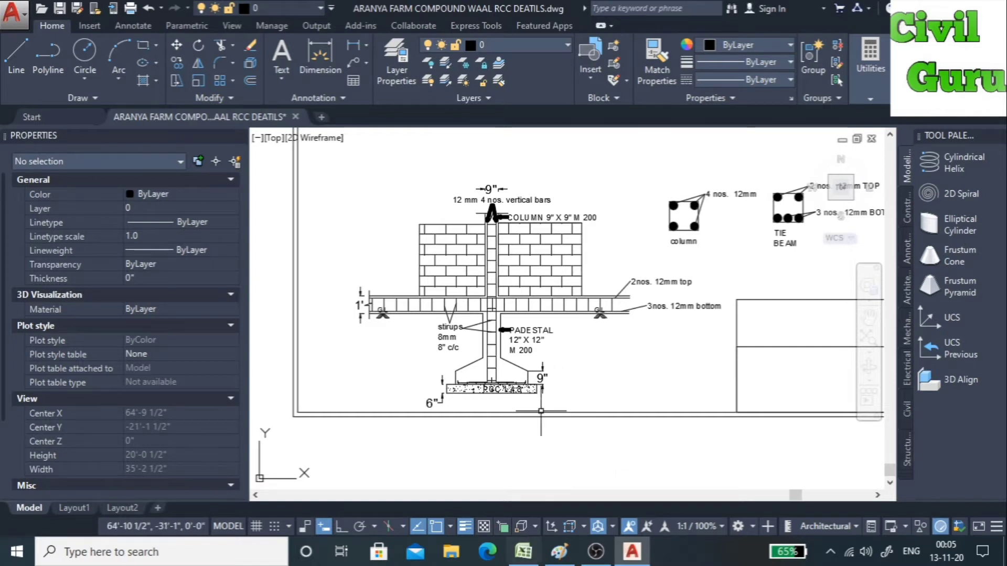
{"action": "scroll", "coordinate": [569, 359], "scroll_direction": "down", "scroll_amount": 2}
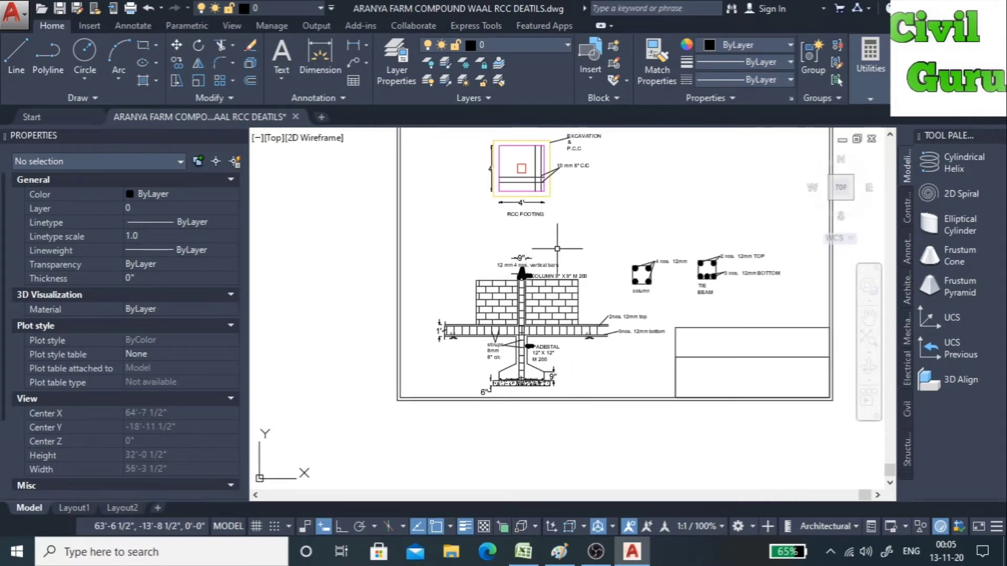
{"action": "scroll", "coordinate": [538, 258], "scroll_direction": "up", "scroll_amount": 4}
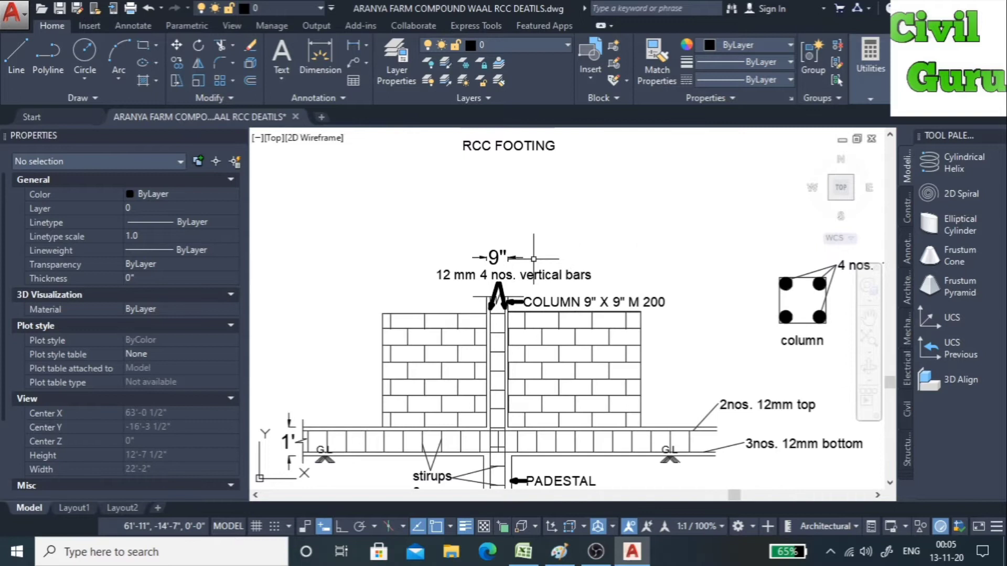
{"action": "scroll", "coordinate": [540, 258], "scroll_direction": "down", "scroll_amount": 2}
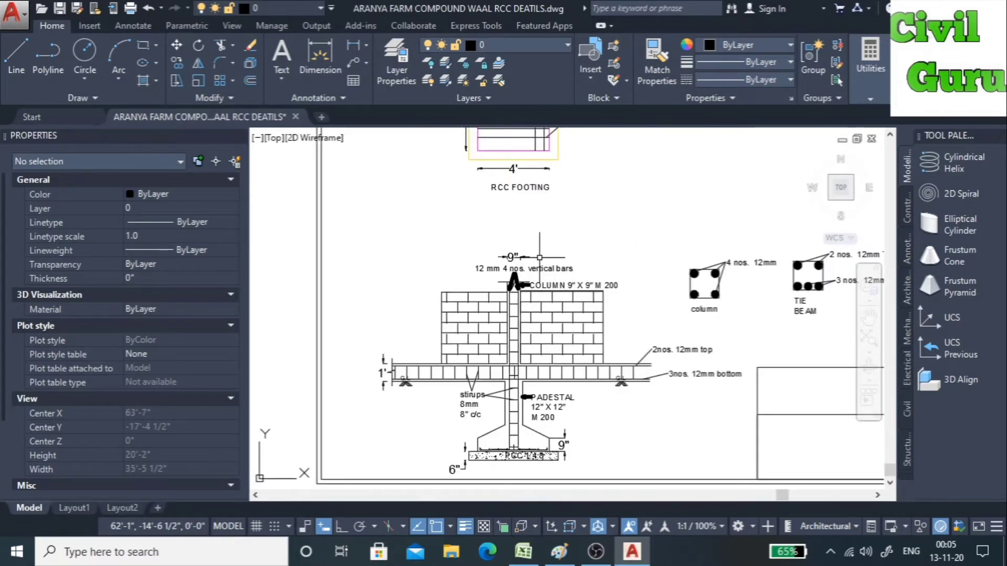
{"action": "scroll", "coordinate": [545, 236], "scroll_direction": "down", "scroll_amount": 2}
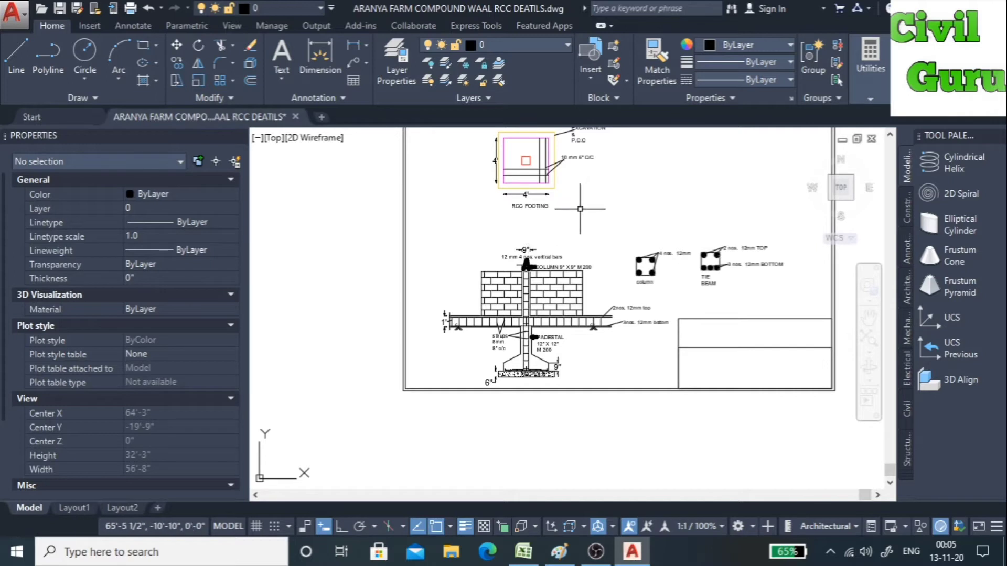
{"action": "scroll", "coordinate": [564, 341], "scroll_direction": "up", "scroll_amount": 1}
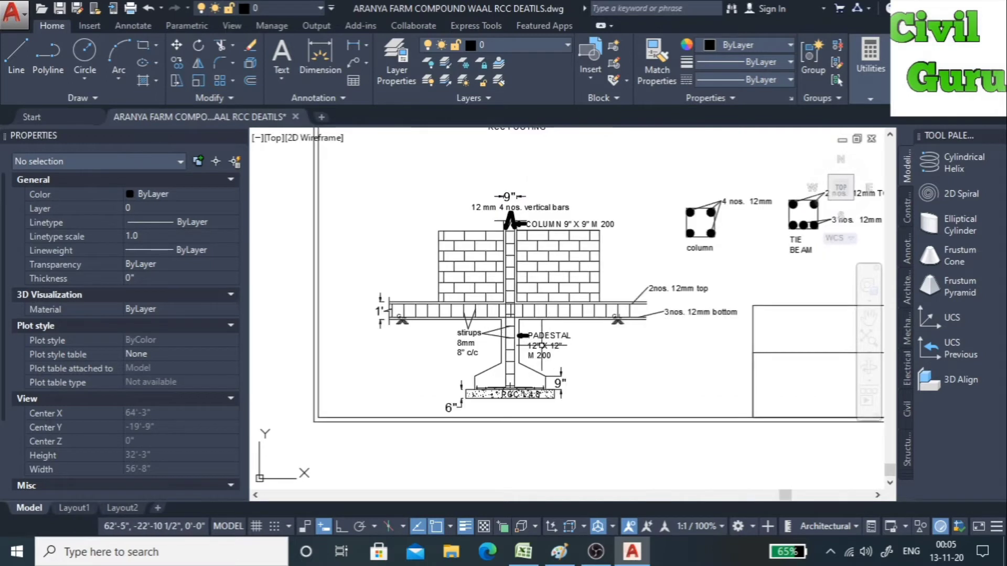
{"action": "scroll", "coordinate": [475, 366], "scroll_direction": "up", "scroll_amount": 1}
{"action": "scroll", "coordinate": [475, 366], "scroll_direction": "down", "scroll_amount": 2}
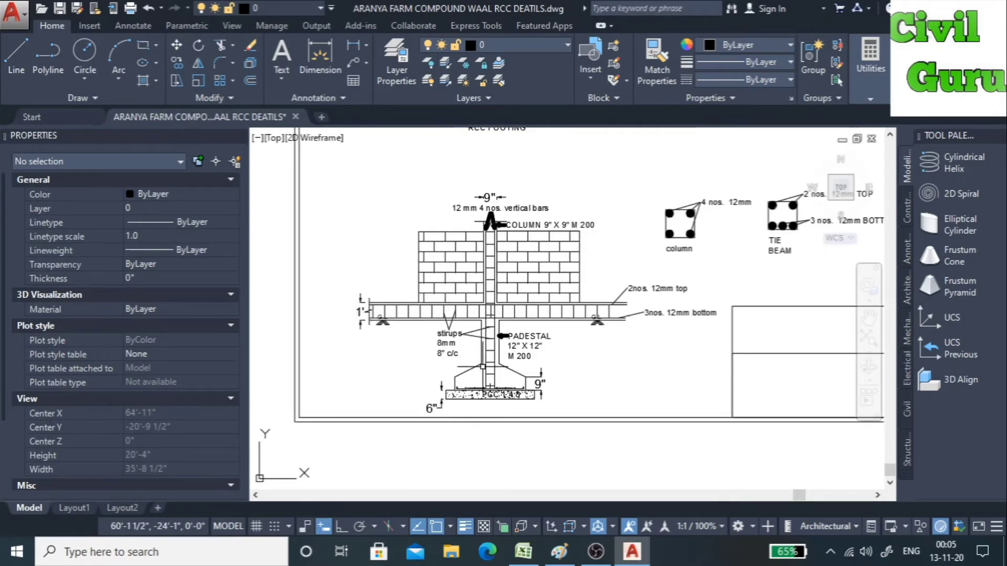
{"action": "scroll", "coordinate": [483, 366], "scroll_direction": "up", "scroll_amount": 6}
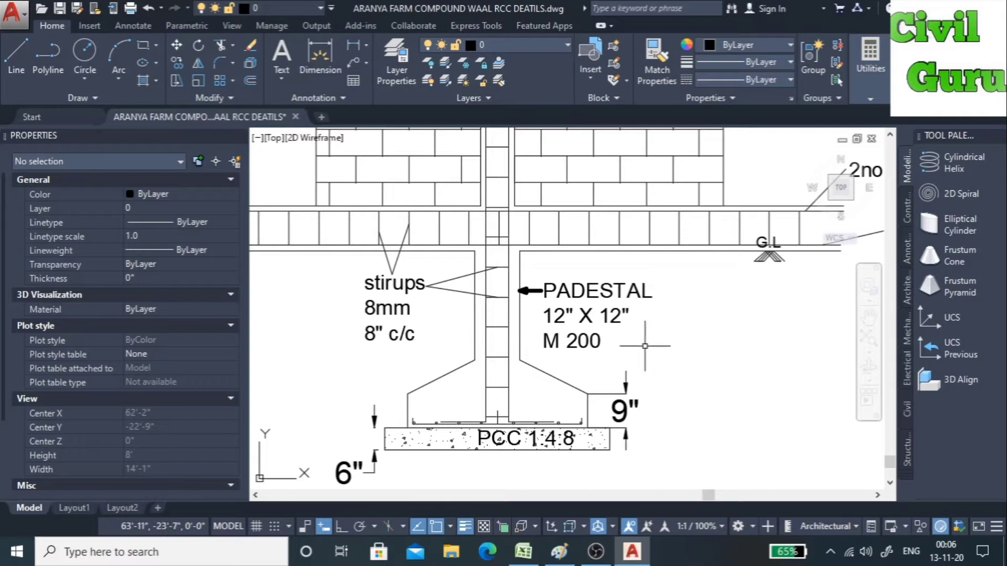
{"action": "scroll", "coordinate": [684, 338], "scroll_direction": "down", "scroll_amount": 2}
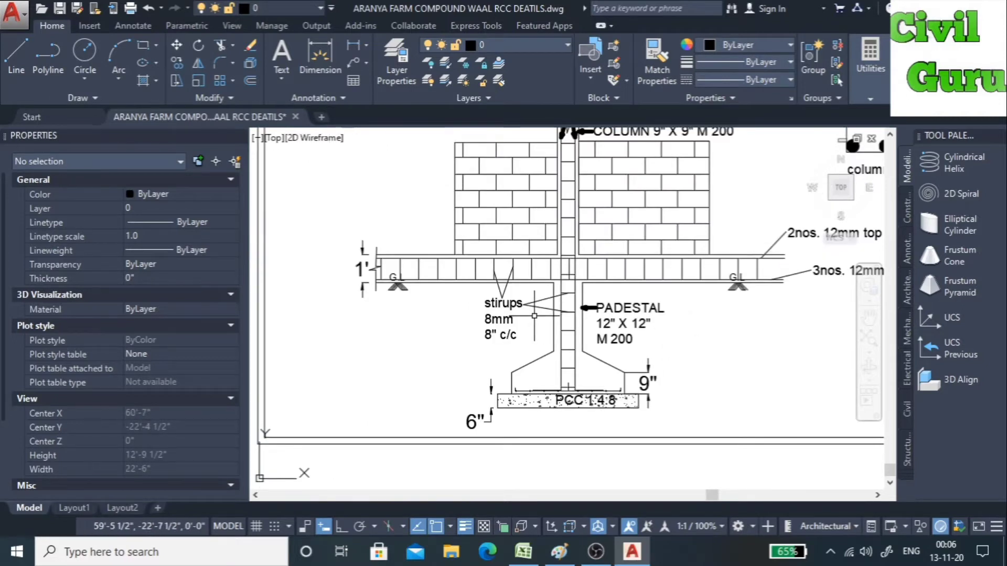
{"action": "scroll", "coordinate": [534, 316], "scroll_direction": "up", "scroll_amount": 2}
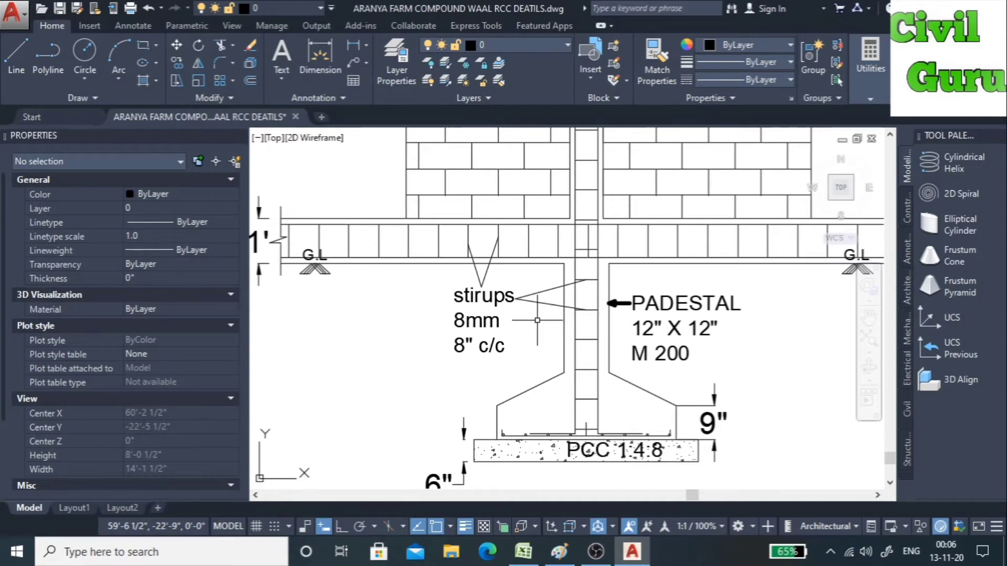
{"action": "scroll", "coordinate": [537, 336], "scroll_direction": "down", "scroll_amount": 2}
{"action": "scroll", "coordinate": [410, 353], "scroll_direction": "down", "scroll_amount": 1}
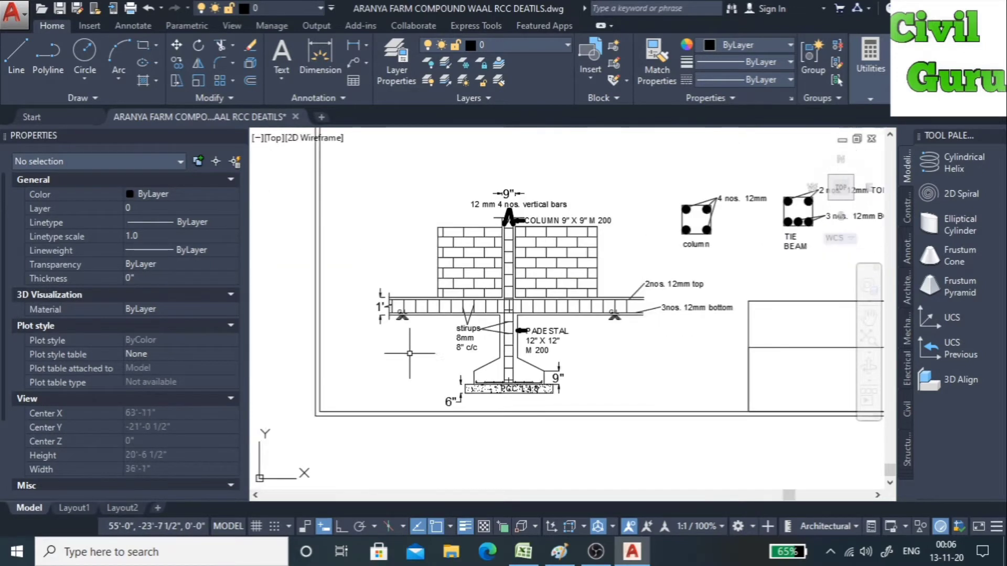
{"action": "scroll", "coordinate": [506, 388], "scroll_direction": "up", "scroll_amount": 3}
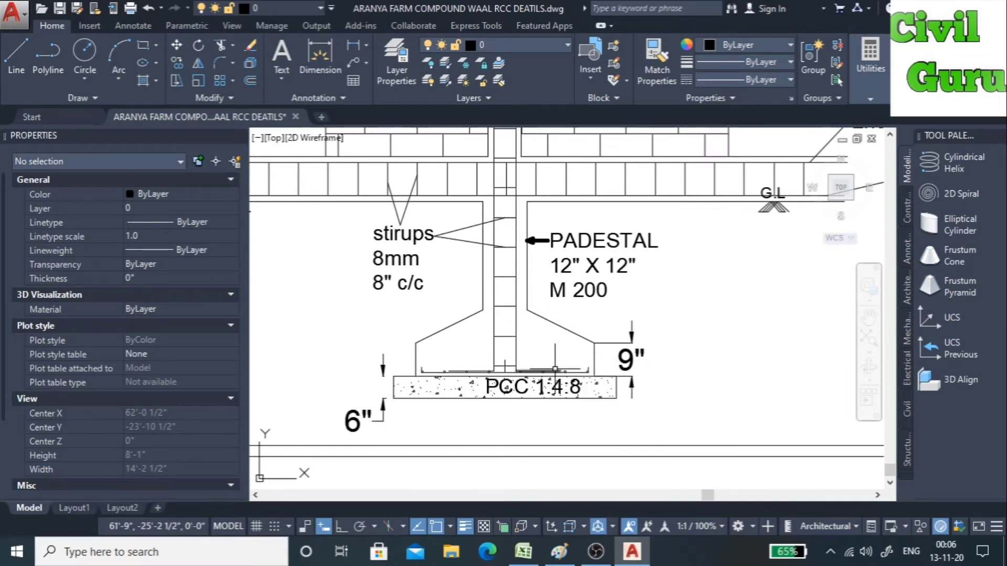
{"action": "scroll", "coordinate": [554, 369], "scroll_direction": "down", "scroll_amount": 2}
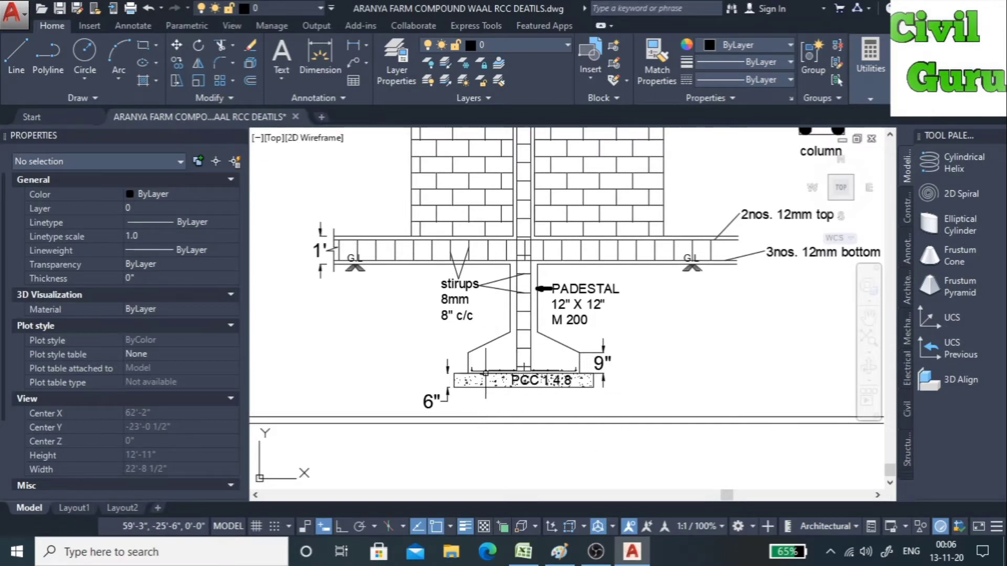
{"action": "scroll", "coordinate": [486, 373], "scroll_direction": "down", "scroll_amount": 1}
{"action": "scroll", "coordinate": [535, 412], "scroll_direction": "down", "scroll_amount": 1}
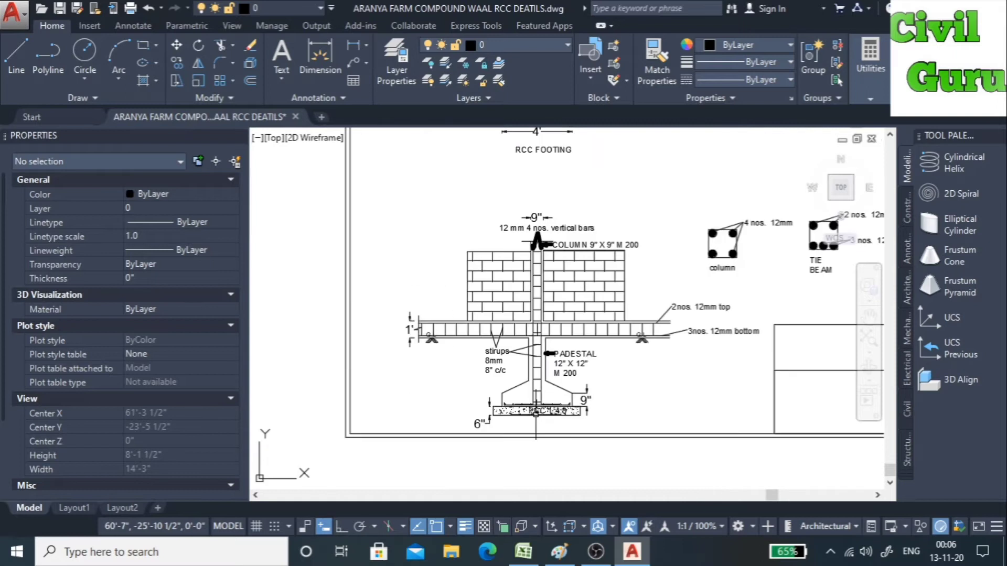
{"action": "scroll", "coordinate": [535, 412], "scroll_direction": "down", "scroll_amount": 2}
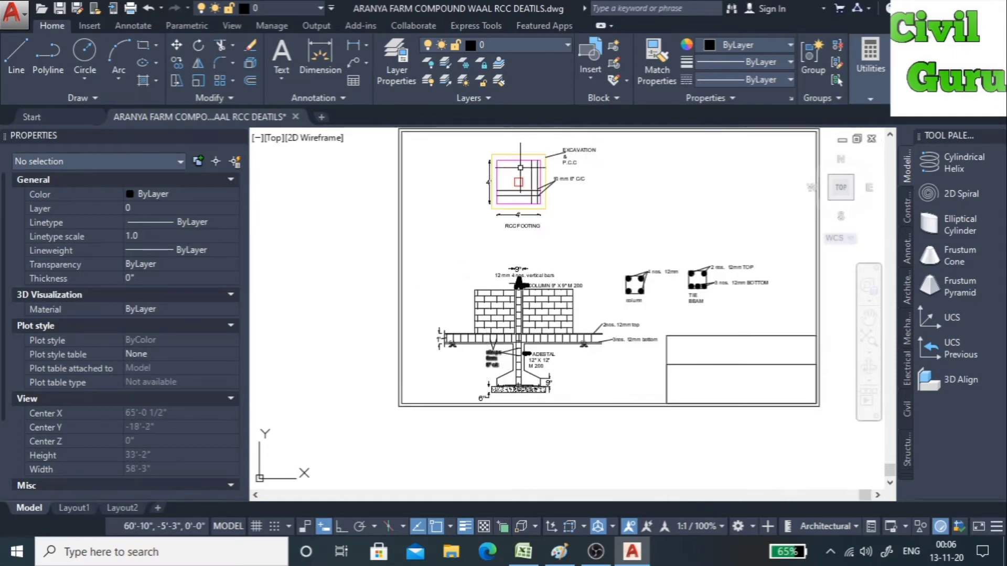
{"action": "scroll", "coordinate": [520, 168], "scroll_direction": "up", "scroll_amount": 4}
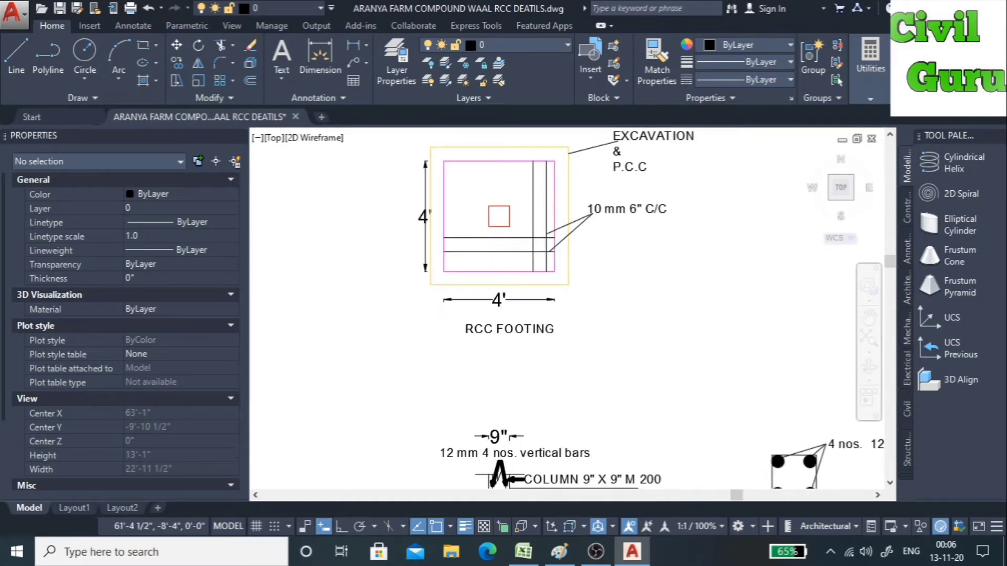
{"action": "scroll", "coordinate": [519, 267], "scroll_direction": "down", "scroll_amount": 2}
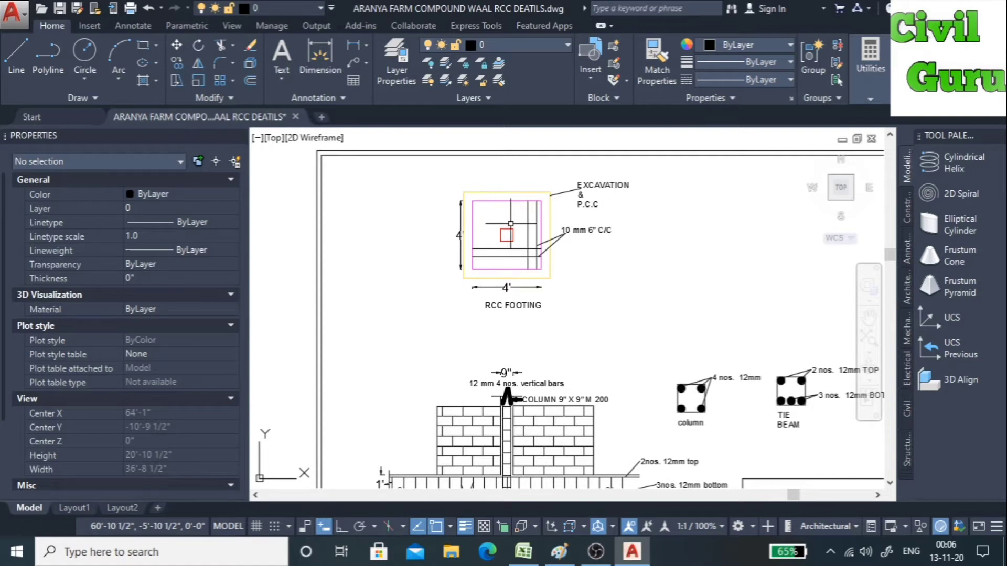
{"action": "left_click", "coordinate": [558, 552]}
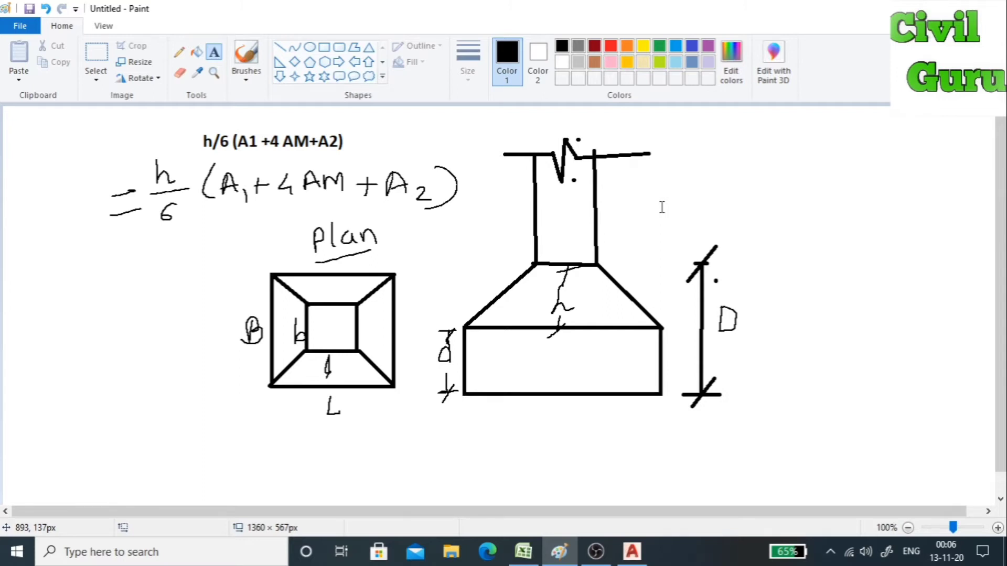
Step: With the Pencil, mark the frustum height h labels and tick the volume formula
{"action": "left_click", "coordinate": [179, 52]}
{"action": "left_click_drag", "start_coordinate": [636, 272], "coordinate": [661, 271]}
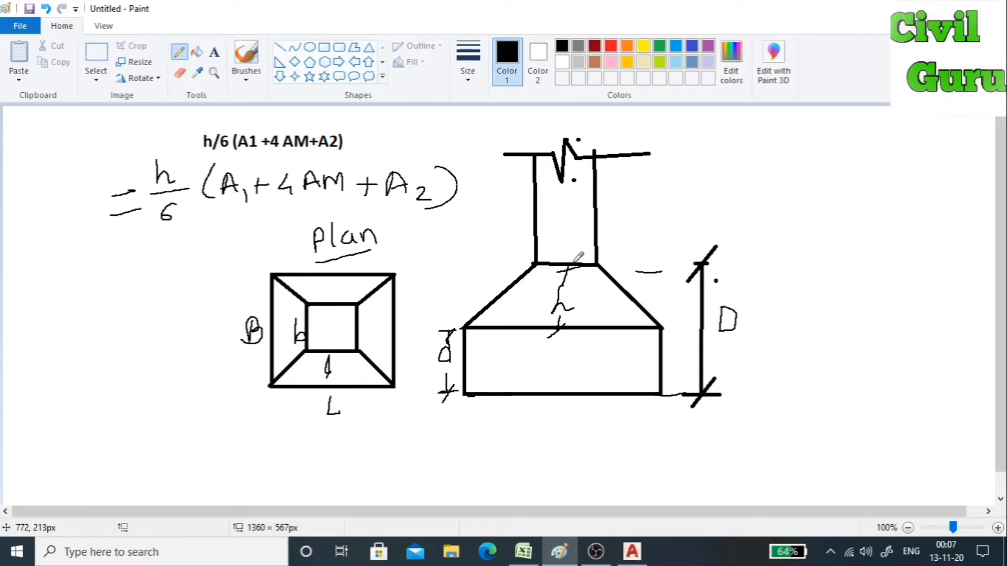
{"action": "left_click_drag", "start_coordinate": [593, 330], "coordinate": [611, 331]}
{"action": "mouse_move", "coordinate": [589, 287]}
{"action": "left_mouse_down"}
{"action": "mouse_move", "coordinate": [586, 313]}
{"action": "mouse_move", "coordinate": [608, 308]}
{"action": "left_mouse_up"}
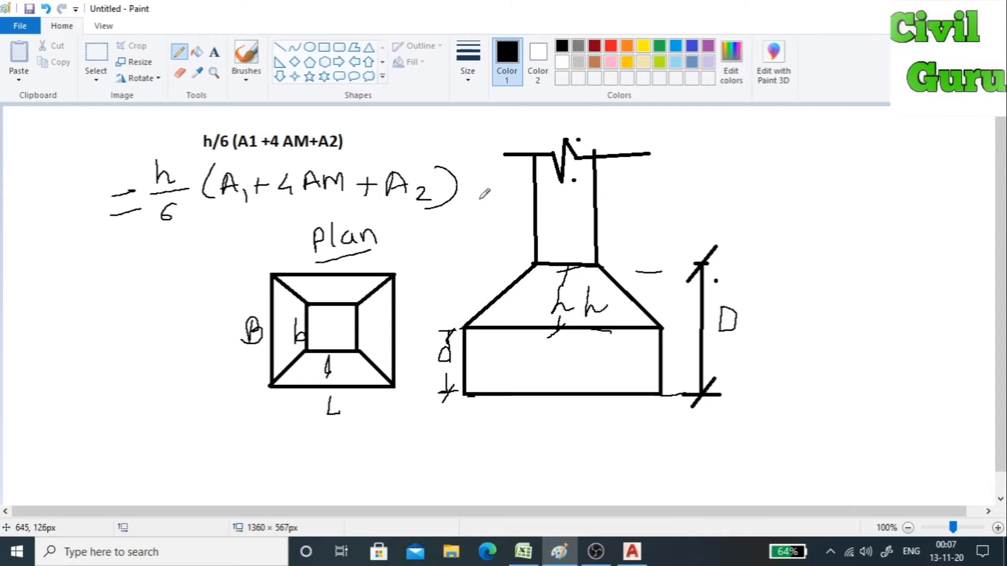
{"action": "left_click_drag", "start_coordinate": [133, 264], "coordinate": [250, 227]}
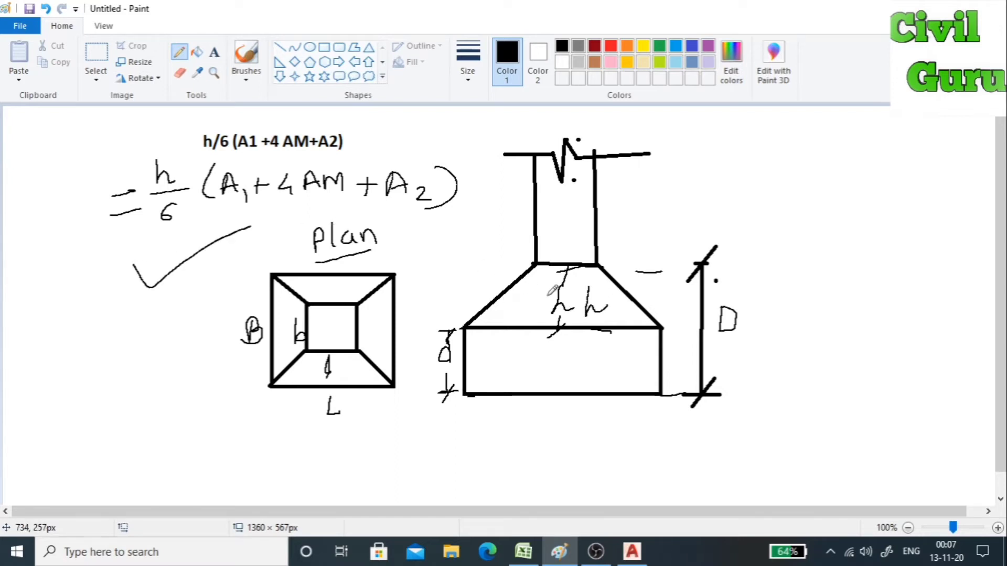
{"action": "left_click_drag", "start_coordinate": [568, 265], "coordinate": [557, 271]}
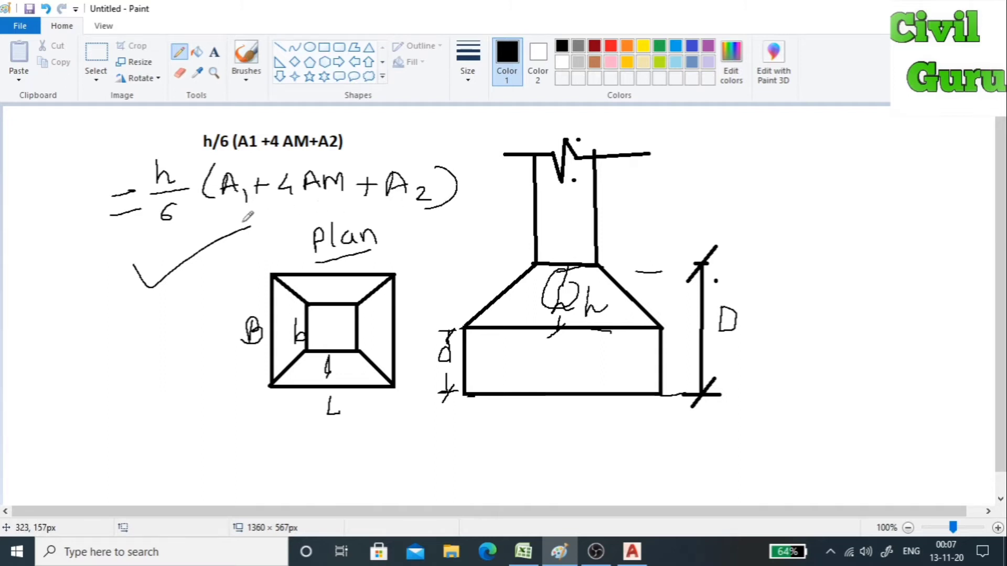
Step: Trace the trapezoid's top edge and left slope, then return to the footing workbook
{"action": "left_click_drag", "start_coordinate": [269, 224], "coordinate": [347, 208]}
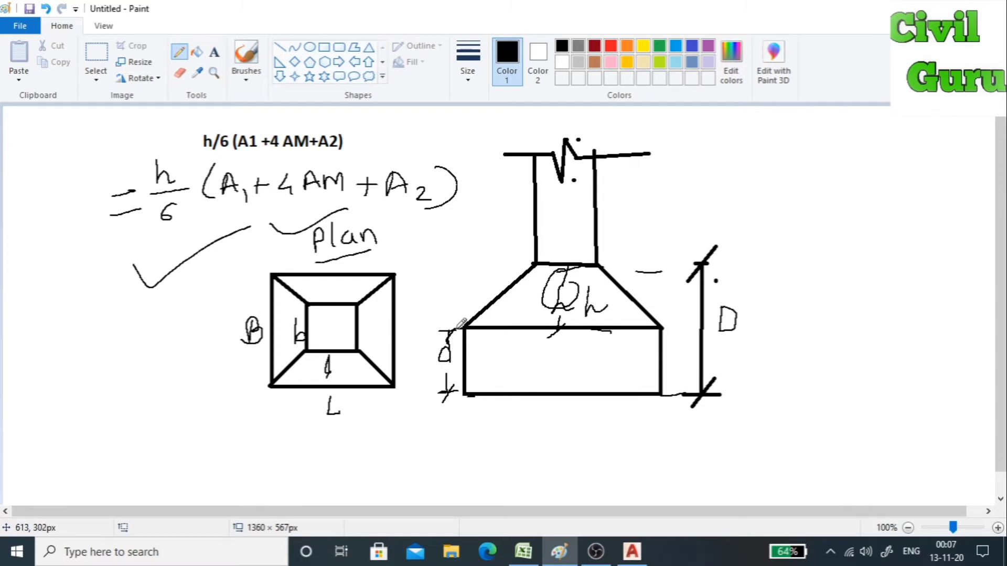
{"action": "left_click_drag", "start_coordinate": [661, 328], "coordinate": [672, 332]}
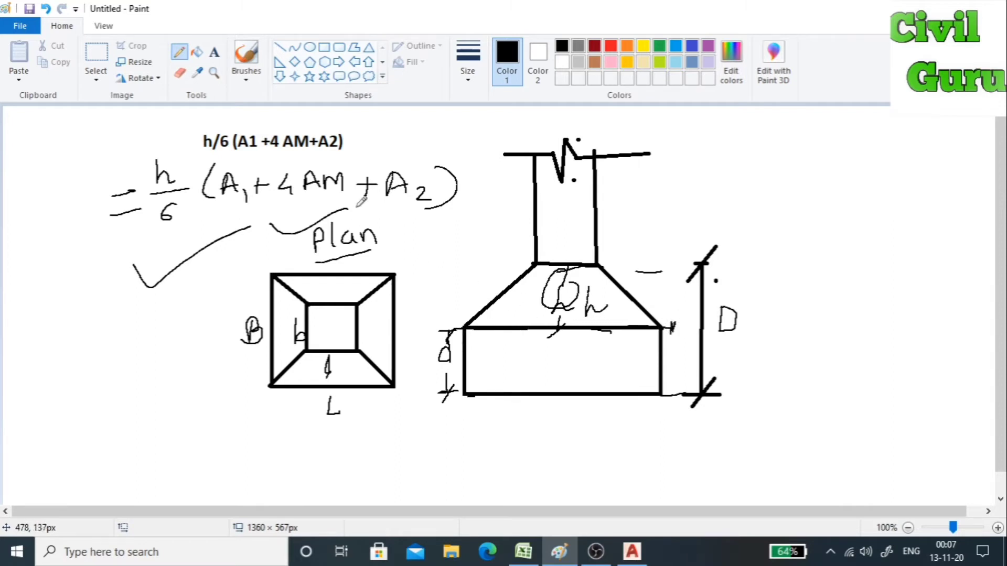
{"action": "left_click_drag", "start_coordinate": [509, 263], "coordinate": [610, 268]}
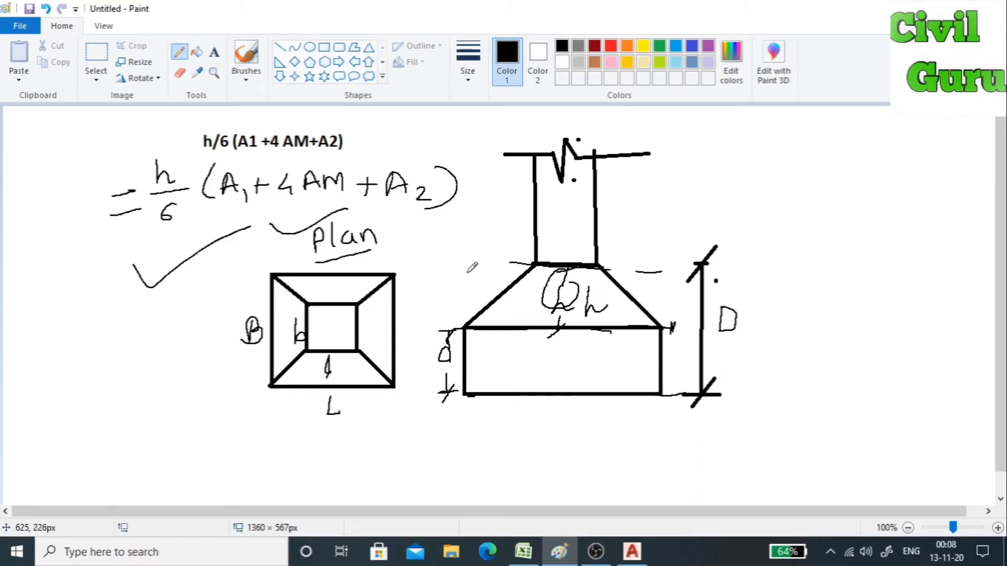
{"action": "left_click_drag", "start_coordinate": [526, 261], "coordinate": [463, 321]}
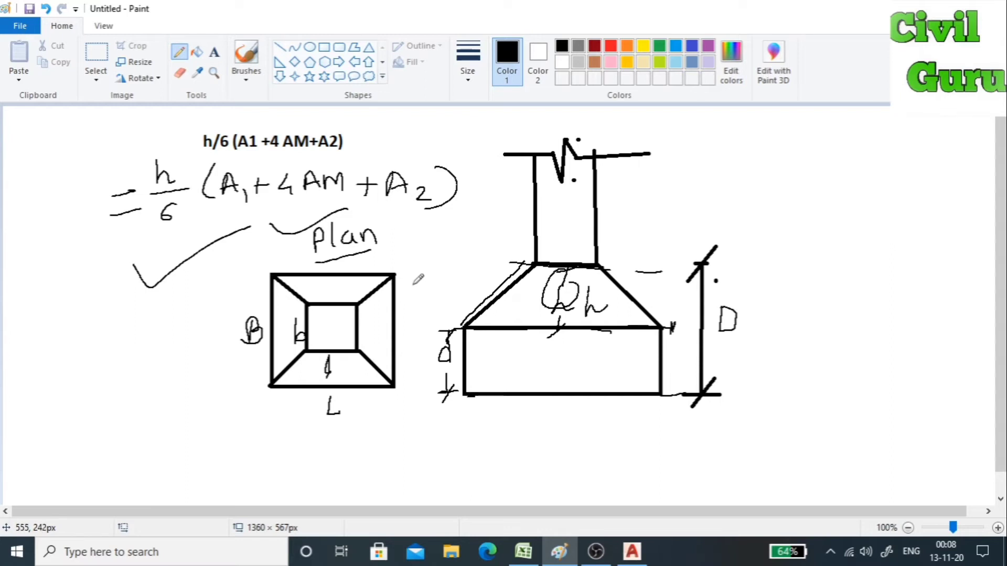
{"action": "left_click", "coordinate": [524, 556]}
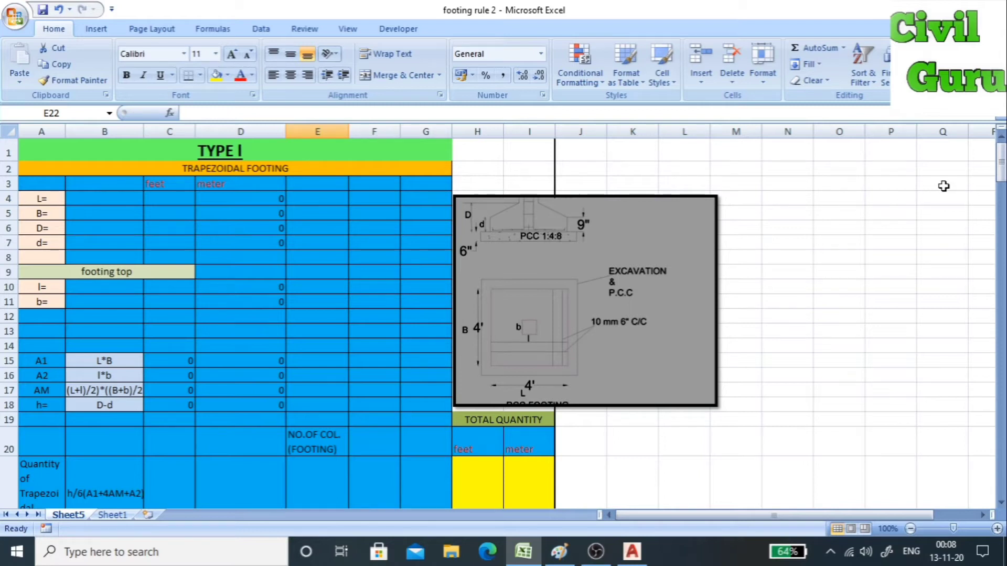
{"action": "left_click_drag", "start_coordinate": [1001, 172], "coordinate": [1001, 157]}
Step: Enter footing length L as 4 feet in C4 and check its metre conversion in D4
{"action": "left_click", "coordinate": [167, 197]}
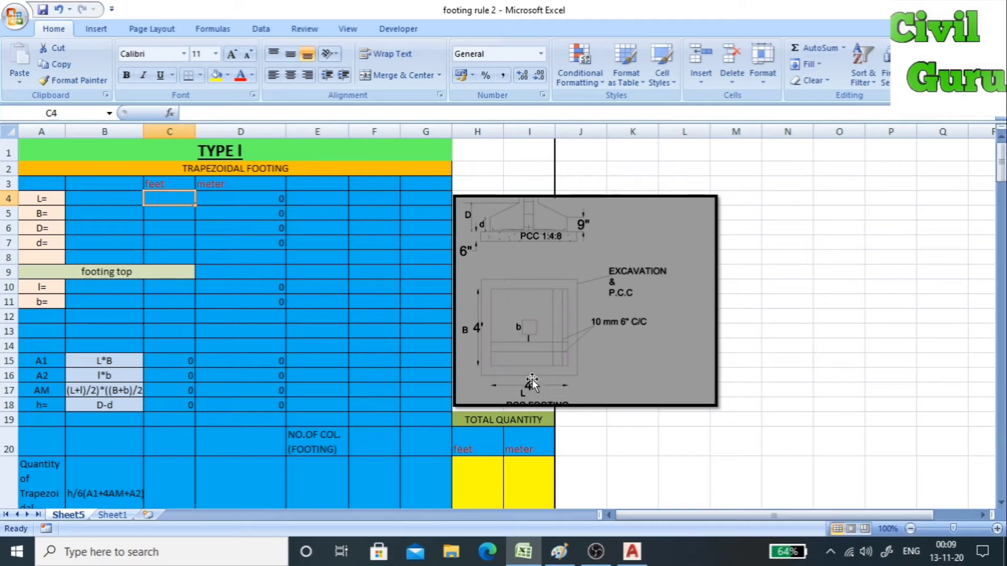
{"action": "type", "text": "4"}
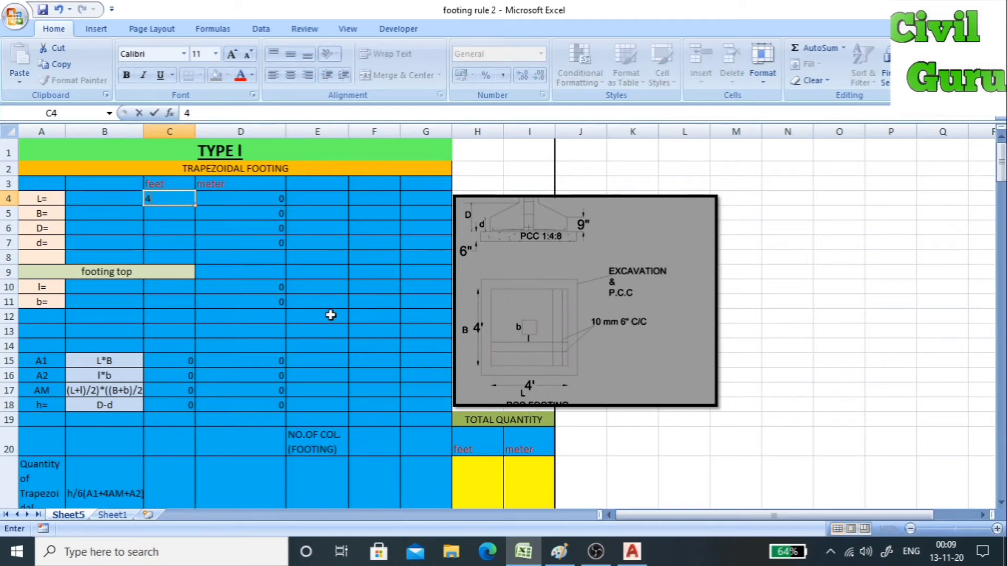
{"action": "key", "text": "Return"}
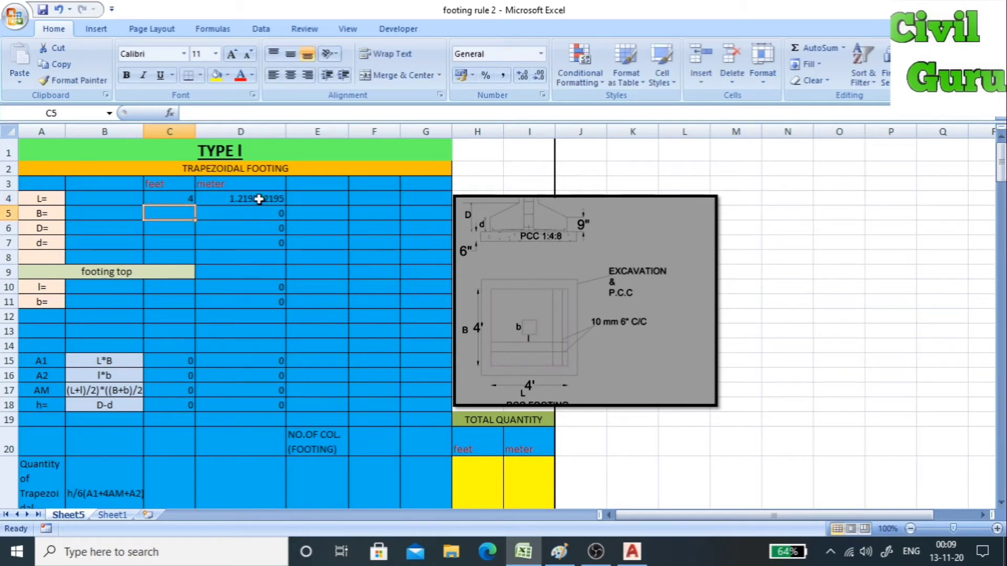
{"action": "left_click", "coordinate": [259, 199]}
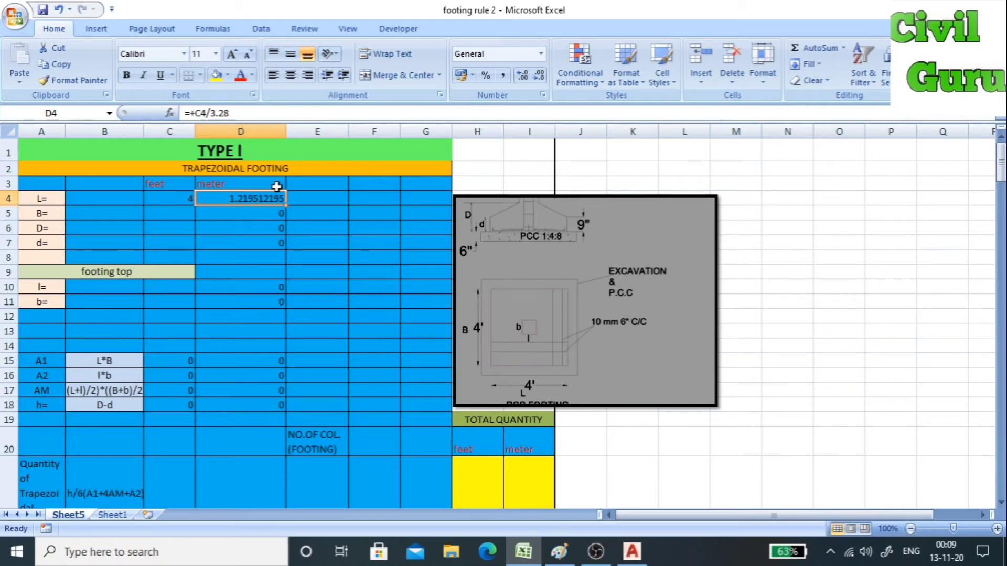
Step: Enter breadth B as 4 feet in C5, then glance at the Paint sketch and come back
{"action": "left_click", "coordinate": [173, 212]}
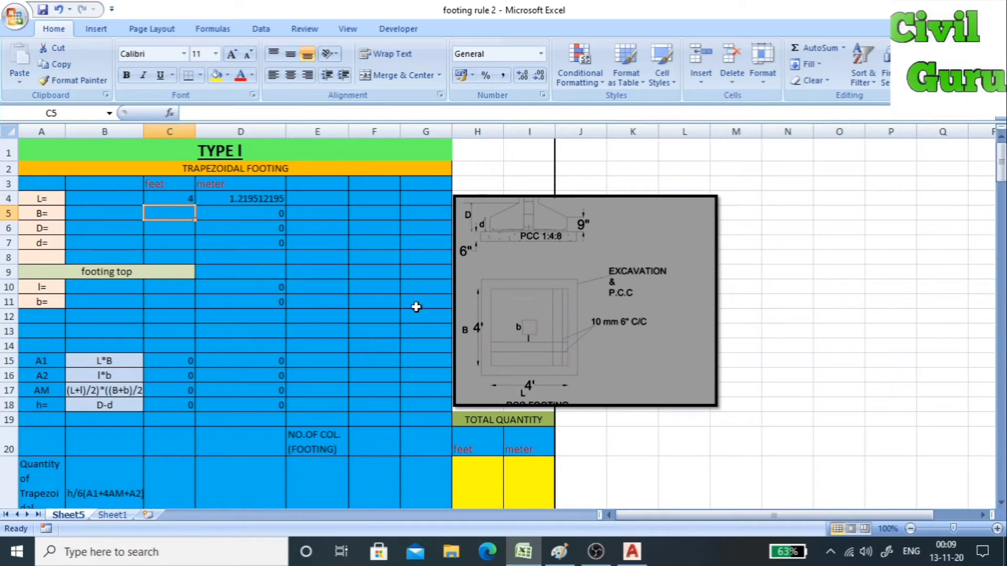
{"action": "type", "text": "4"}
{"action": "key", "text": "Return"}
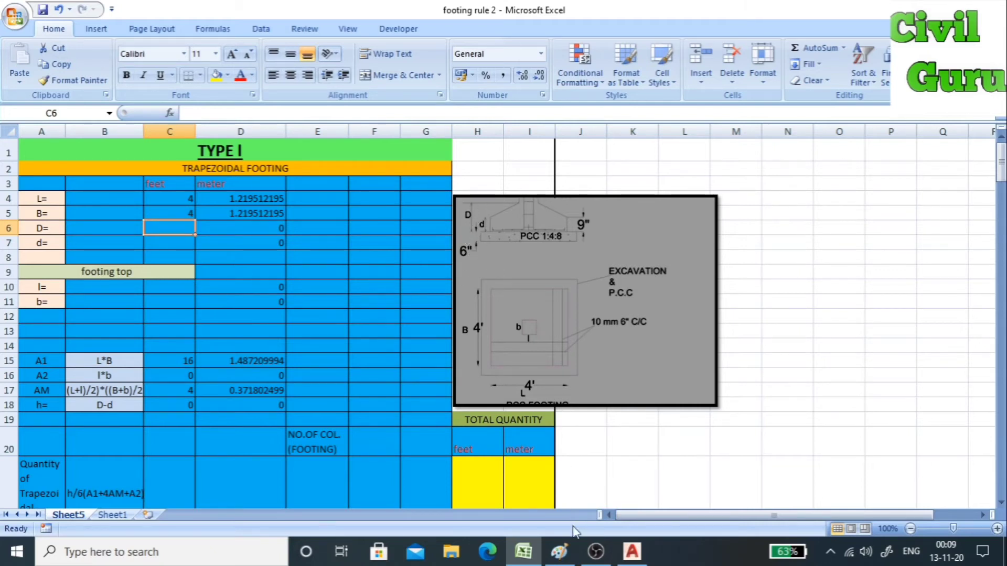
{"action": "left_click", "coordinate": [559, 551]}
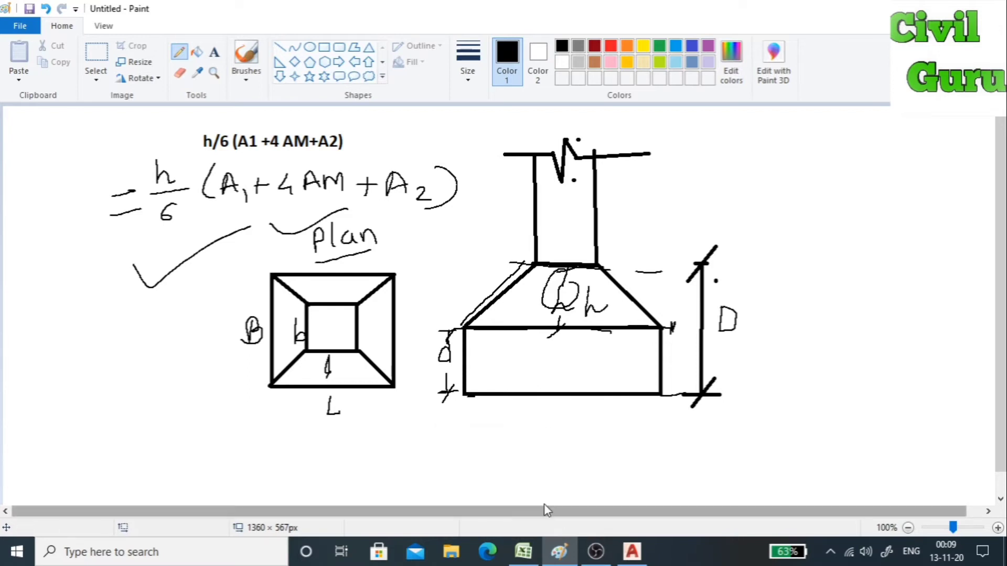
{"action": "left_click", "coordinate": [524, 557]}
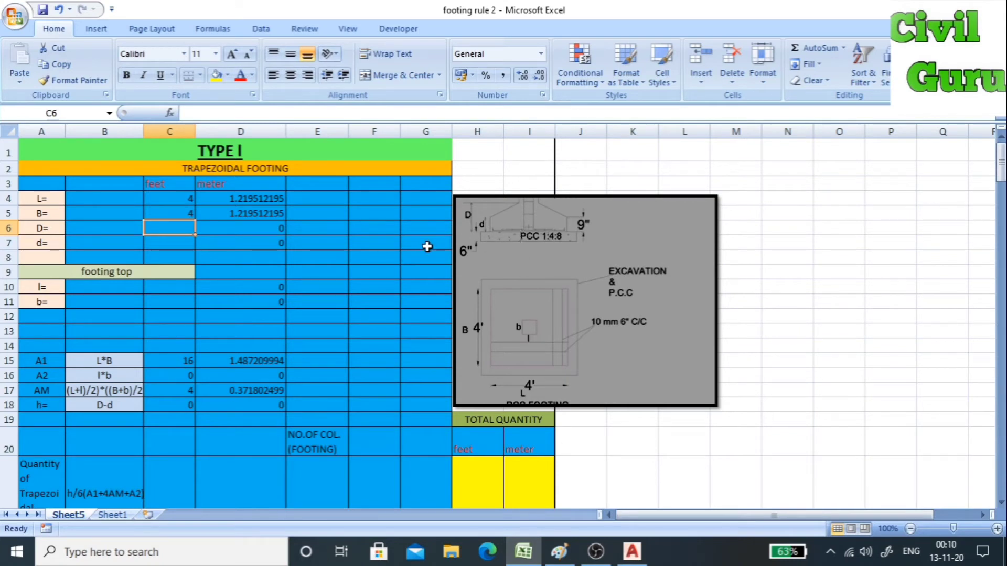
Step: Enter overall depth D as 1.5 feet in C6
{"action": "type", "text": "1.5"}
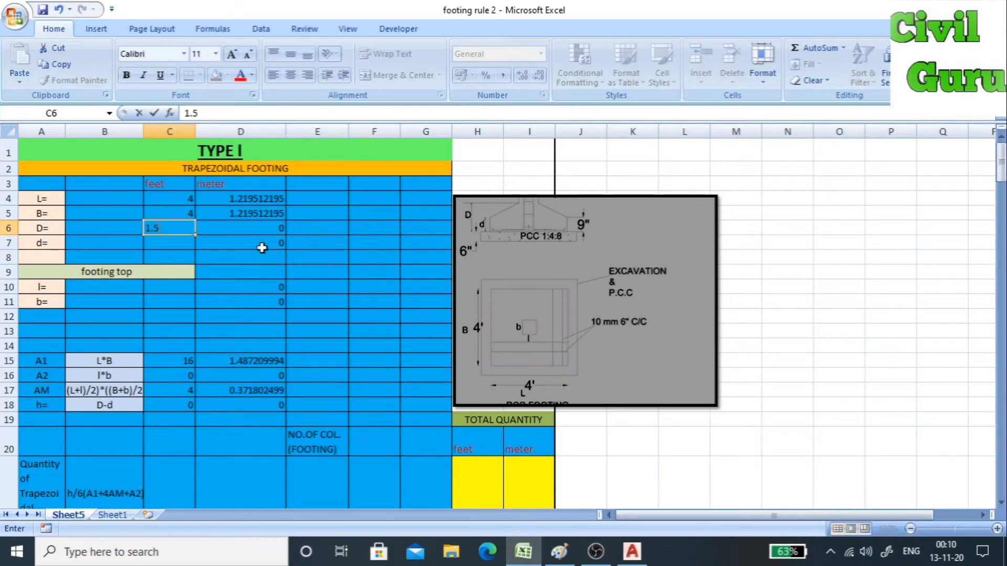
{"action": "key", "text": "Return"}
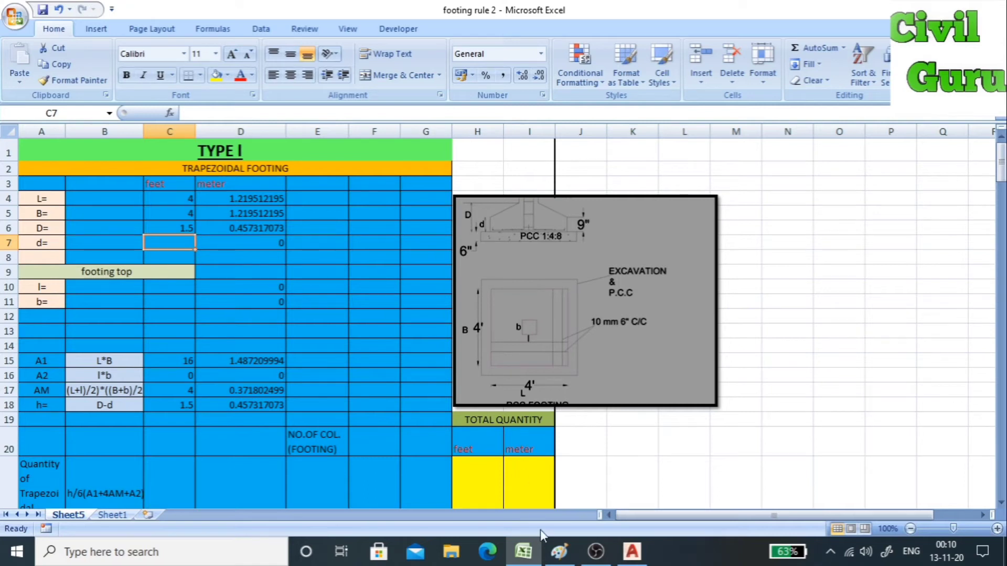
{"action": "left_click", "coordinate": [559, 552]}
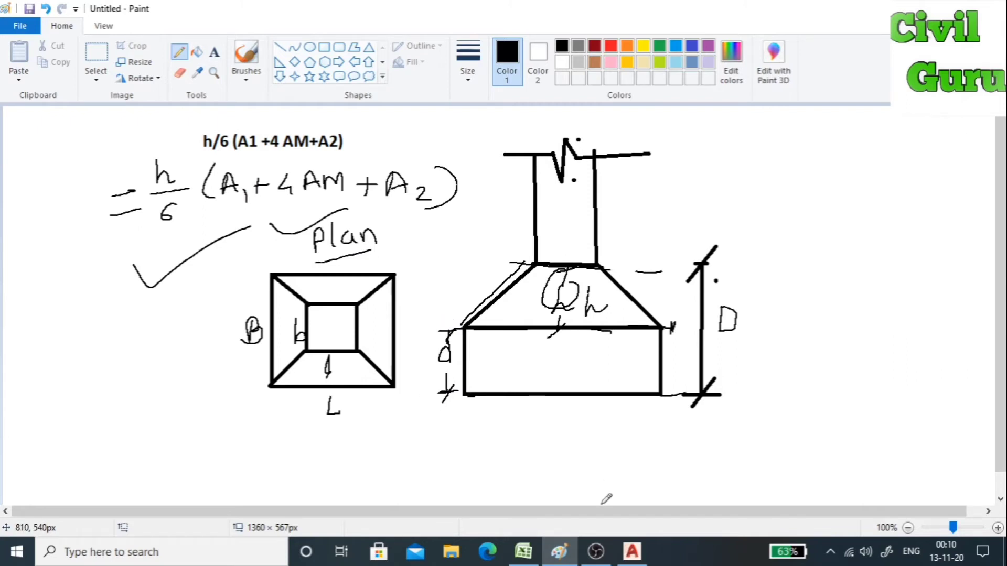
{"action": "left_click", "coordinate": [525, 552]}
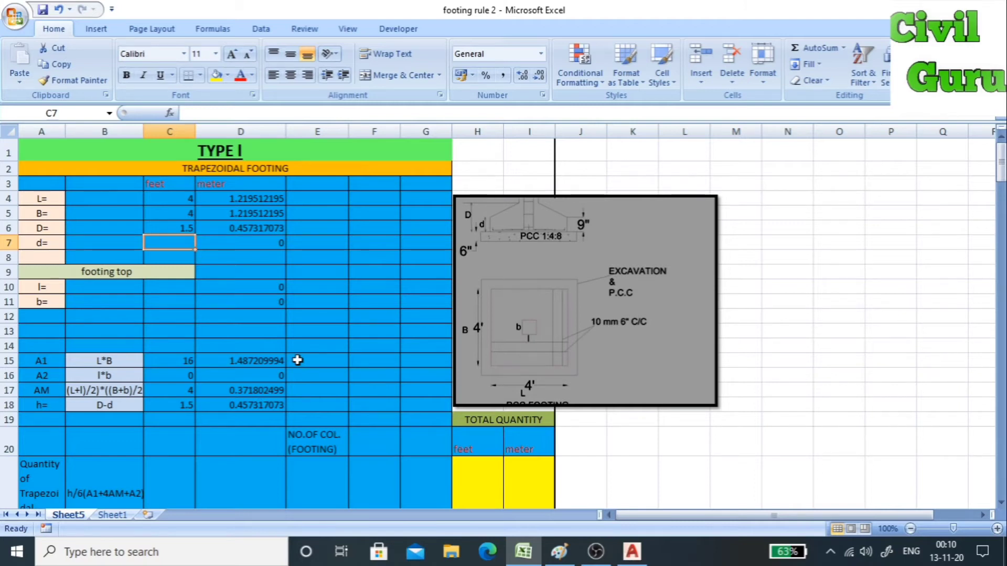
Step: Enter footing depth d as 0.75 feet in C7
{"action": "type", "text": ".75"}
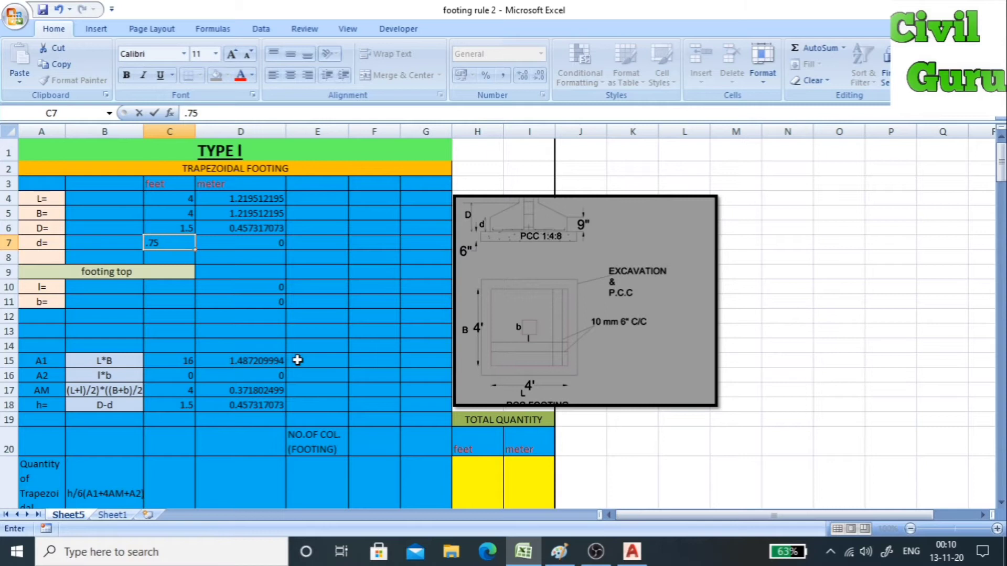
{"action": "key", "text": "Return"}
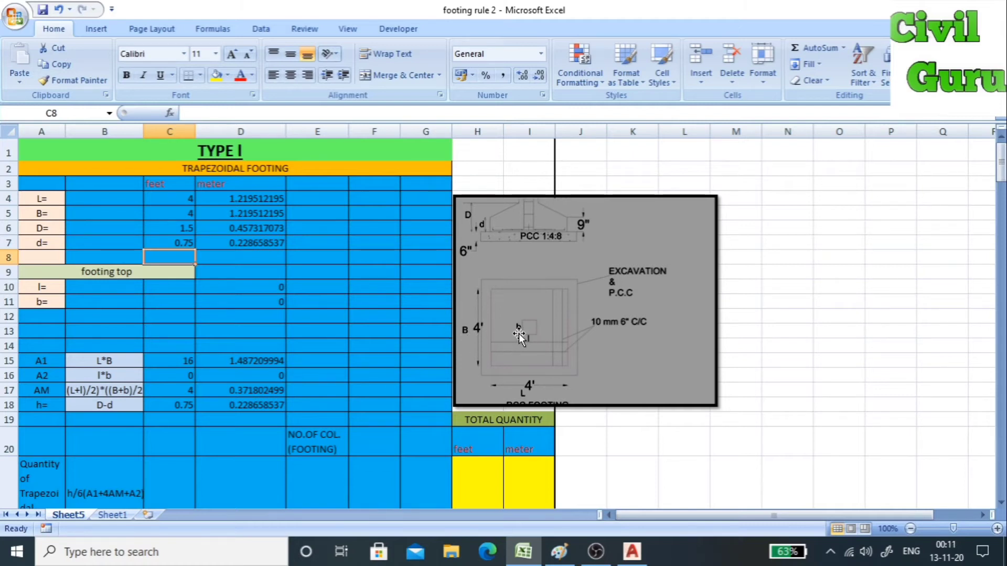
Step: On the Paint plan sketch, circle the L and B labels and retrace the inner l dimension
{"action": "left_click", "coordinate": [559, 551]}
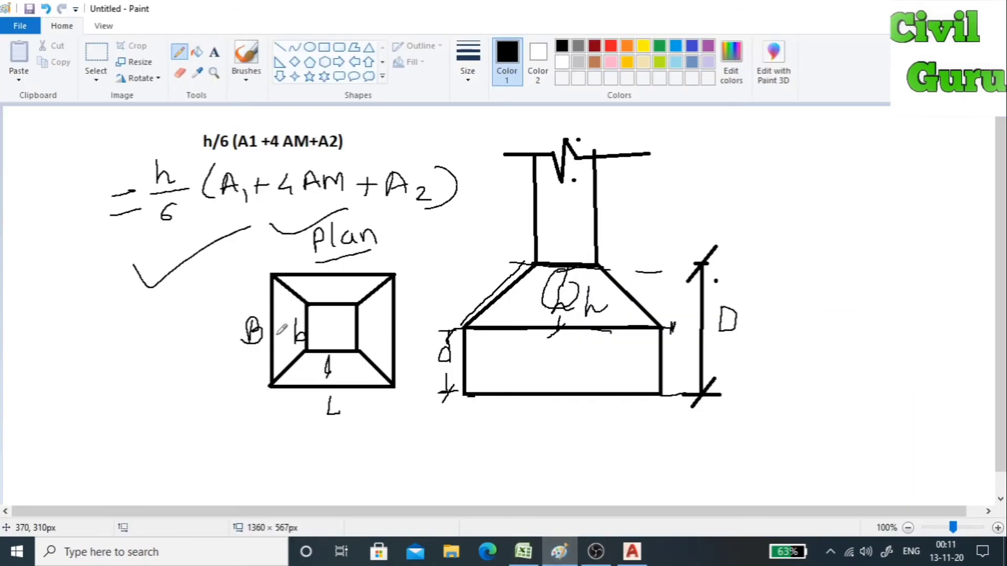
{"action": "mouse_move", "coordinate": [342, 394]}
{"action": "left_mouse_down"}
{"action": "mouse_move", "coordinate": [318, 398]}
{"action": "mouse_move", "coordinate": [355, 423]}
{"action": "mouse_move", "coordinate": [329, 395]}
{"action": "left_mouse_up"}
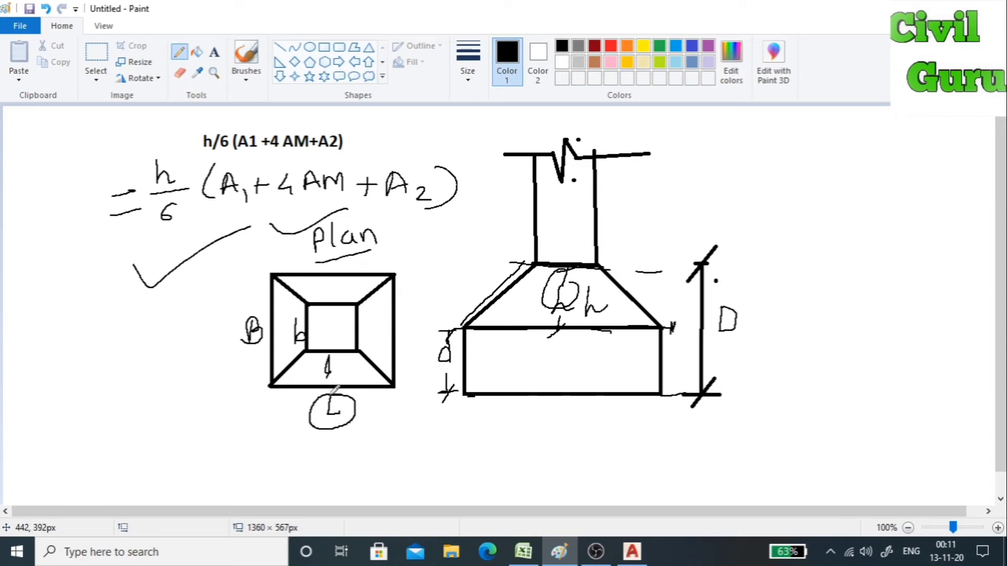
{"action": "left_click_drag", "start_coordinate": [338, 355], "coordinate": [344, 369]}
{"action": "mouse_move", "coordinate": [259, 303]}
{"action": "left_mouse_down"}
{"action": "mouse_move", "coordinate": [234, 338]}
{"action": "mouse_move", "coordinate": [268, 312]}
{"action": "mouse_move", "coordinate": [311, 343]}
{"action": "mouse_move", "coordinate": [296, 318]}
{"action": "left_mouse_up"}
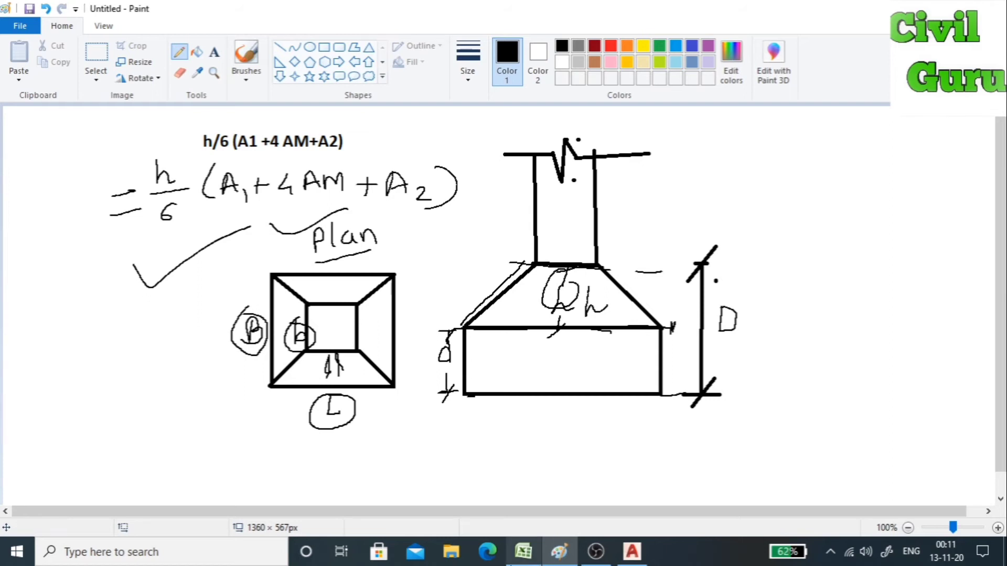
Step: Enter 0.75 feet for the footing-top l and b in C10 and C11, then view the sketch
{"action": "left_click", "coordinate": [523, 551]}
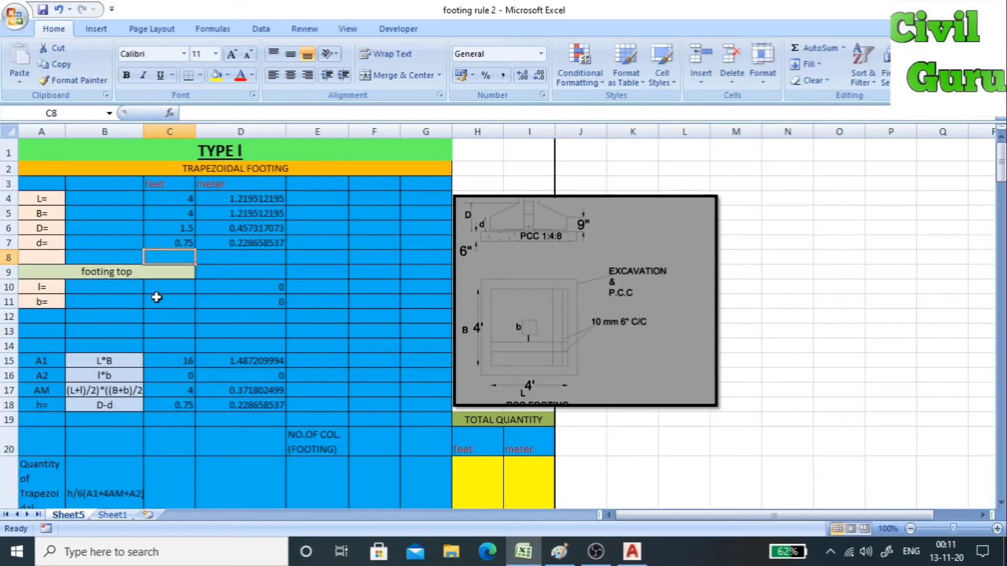
{"action": "left_click", "coordinate": [158, 291]}
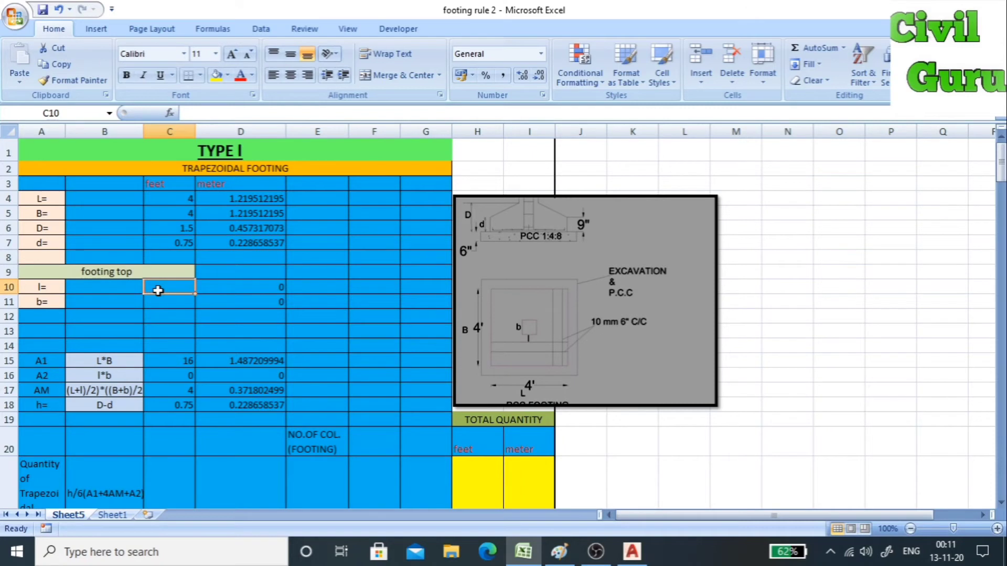
{"action": "type", "text": ".75"}
{"action": "key", "text": "Return"}
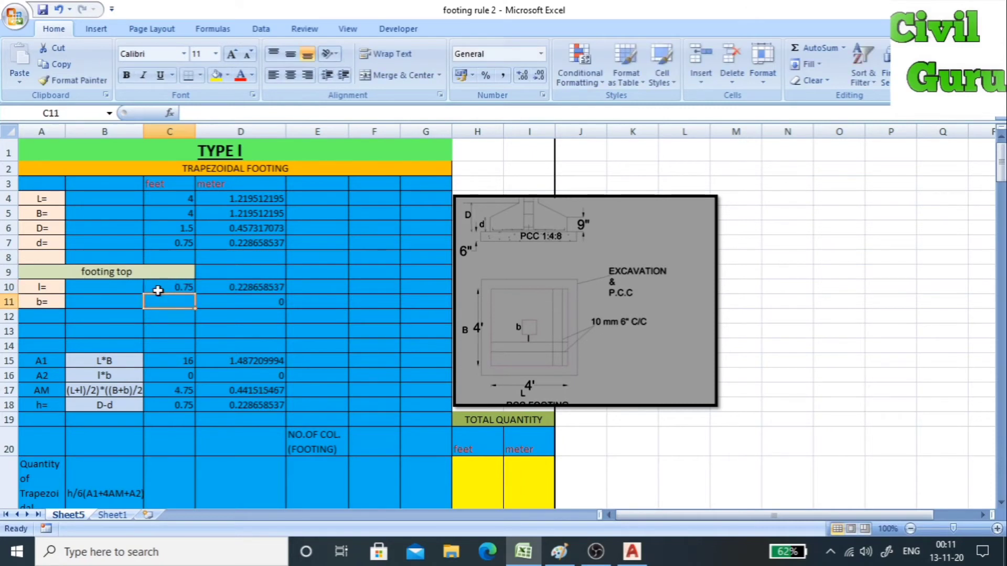
{"action": "type", "text": ".75"}
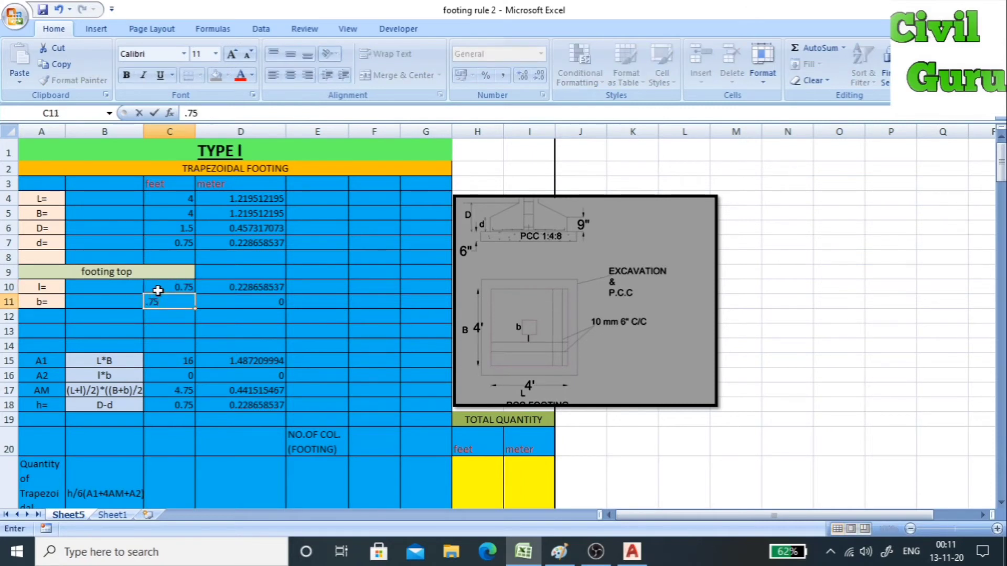
{"action": "key", "text": "Return"}
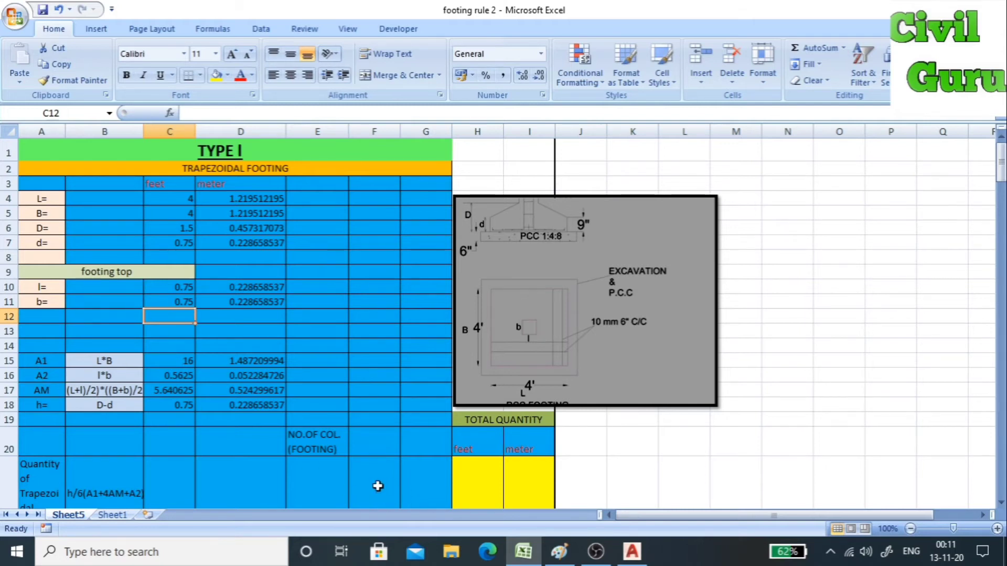
{"action": "left_click", "coordinate": [557, 553]}
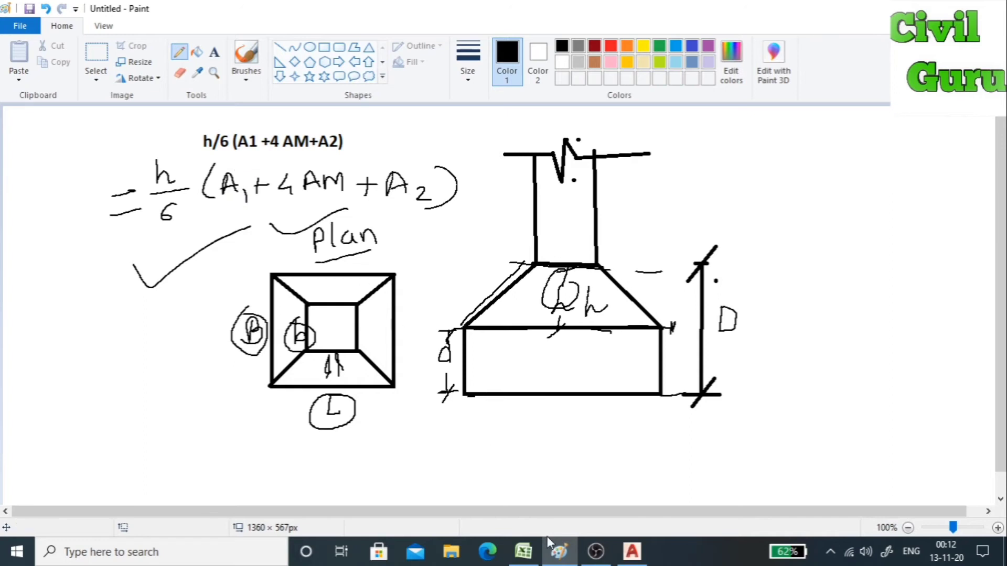
Step: Flip between the sketch and workbook, ending on the footing rule 2 TYPE I sheet
{"action": "left_click", "coordinate": [524, 552]}
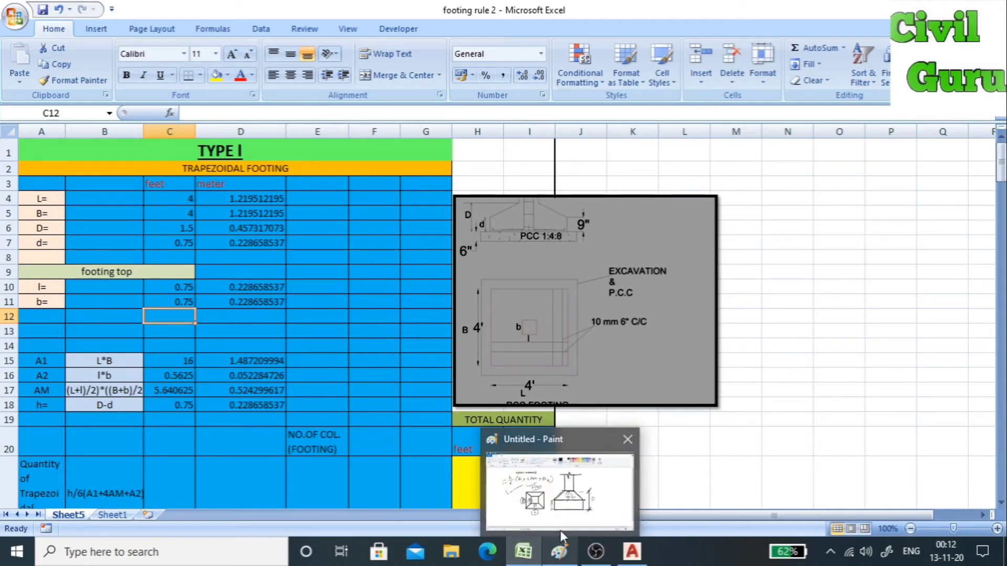
{"action": "mouse_move", "coordinate": [559, 551]}
{"action": "left_click", "coordinate": [560, 530]}
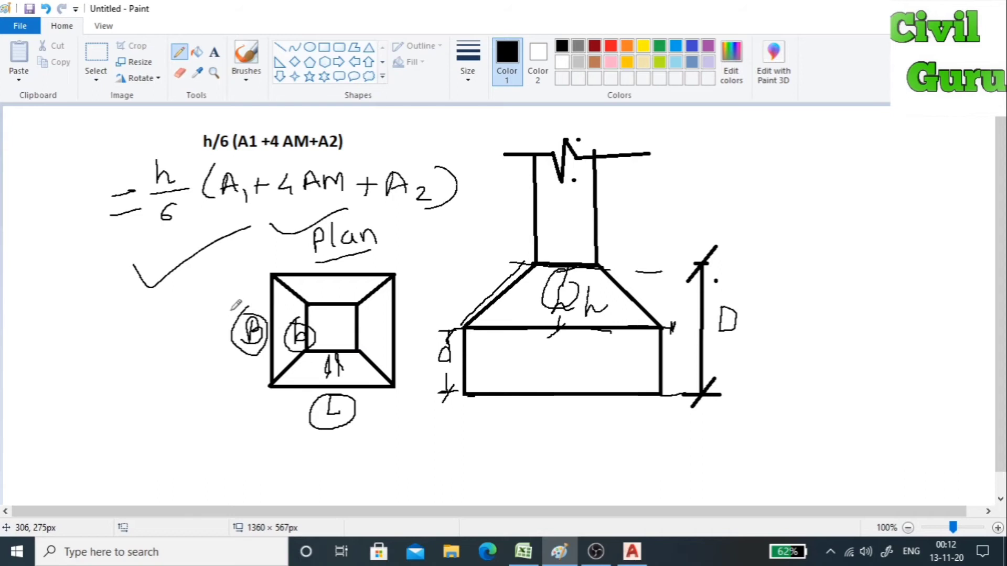
{"action": "left_click", "coordinate": [524, 553]}
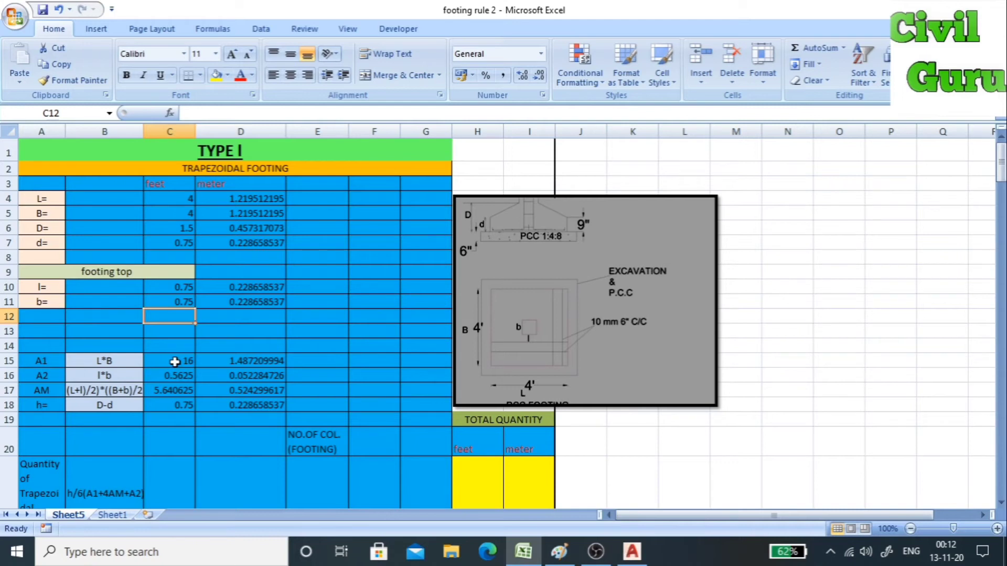
Step: Inspect the A1 formula in C15, then open C16's A2 formula =+C10*C11
{"action": "left_click", "coordinate": [174, 361]}
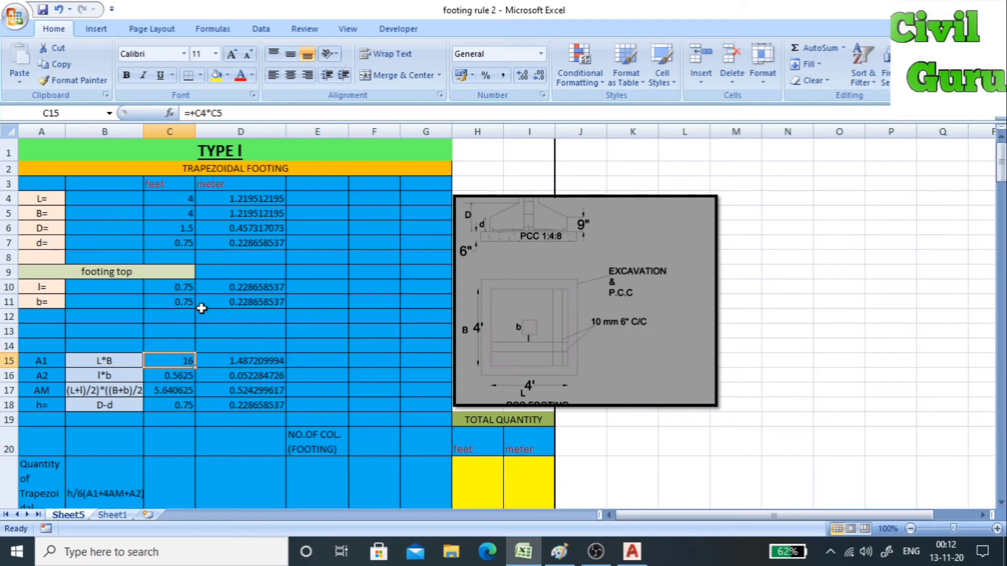
{"action": "key", "text": "Down"}
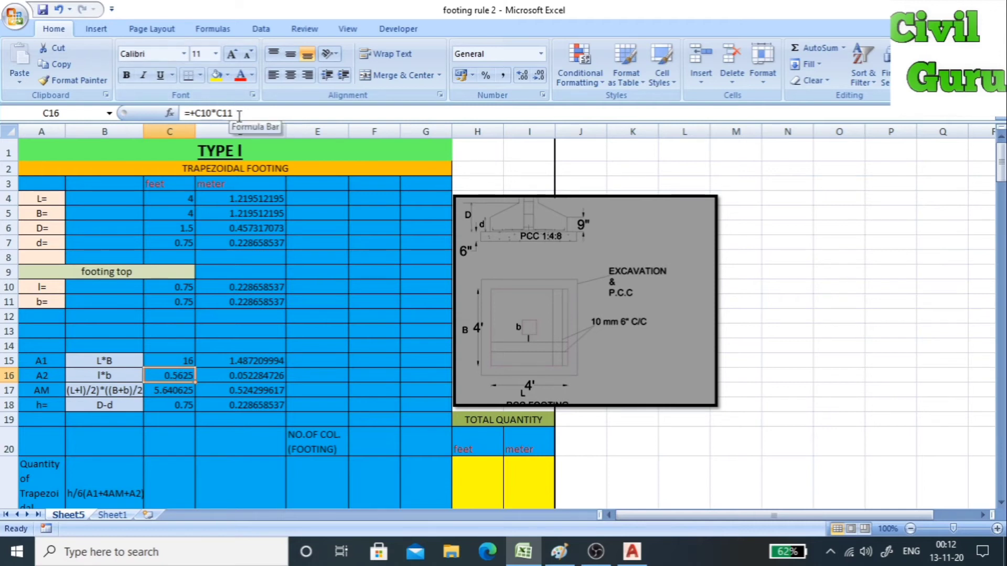
{"action": "double_click", "coordinate": [176, 375]}
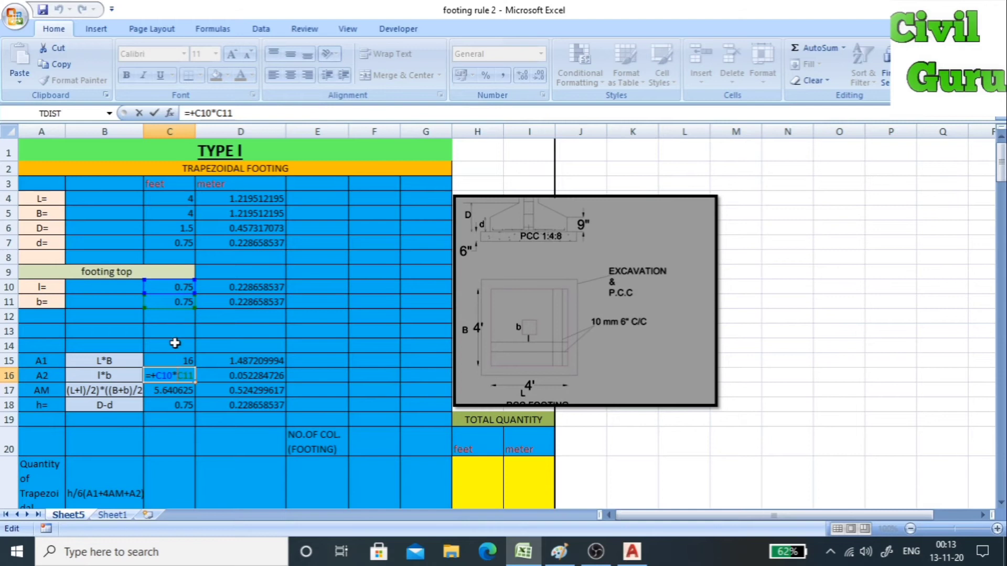
Step: Leave A2 unchanged at 0.5625 and review the AM formula in C17
{"action": "key", "text": "Return"}
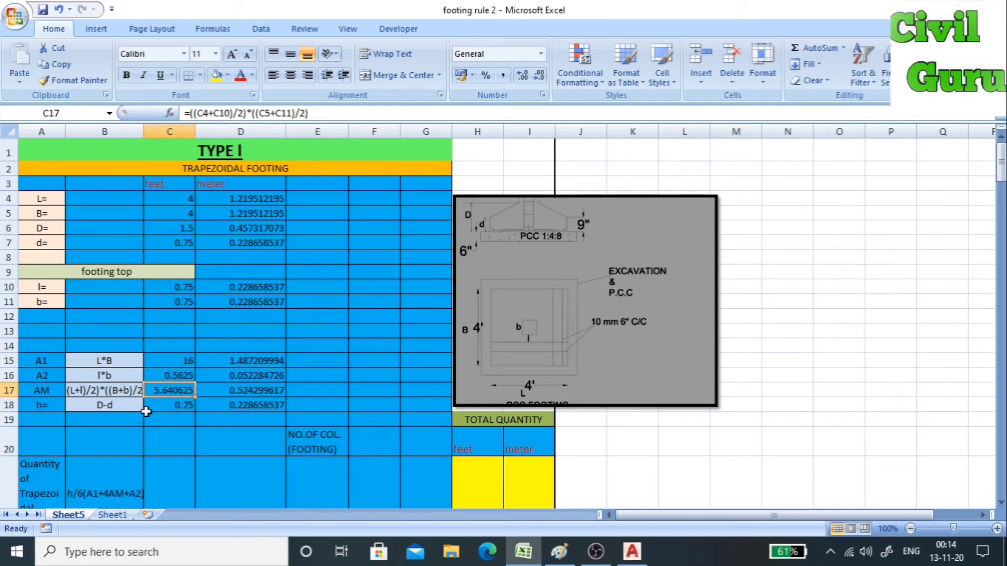
Step: Check h's formula =+C6-C7 in C18, then scroll down to the quantity rows 21–22
{"action": "left_click", "coordinate": [173, 409]}
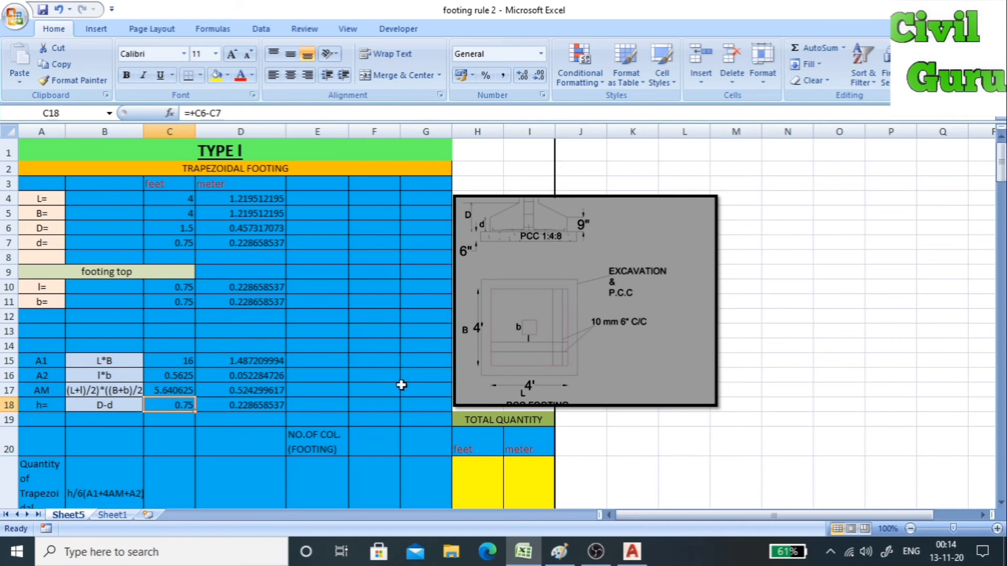
{"action": "left_click_drag", "start_coordinate": [1002, 160], "coordinate": [1002, 178]}
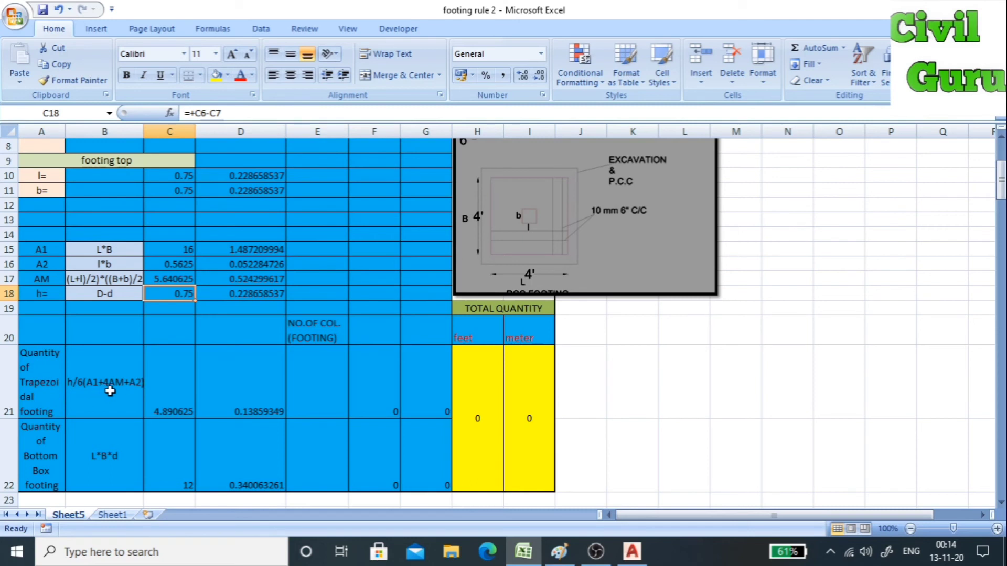
Step: Check that C21 computes h/6(A1+4AM+A2) = 4.890625, then bring the Paint footing sketch forward
{"action": "left_click", "coordinate": [172, 400]}
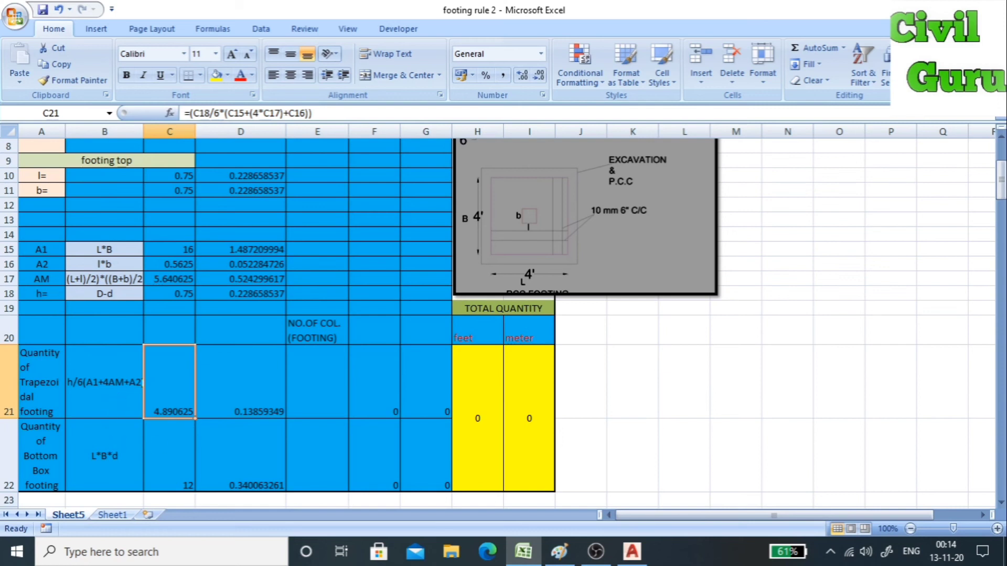
{"action": "left_click", "coordinate": [559, 551]}
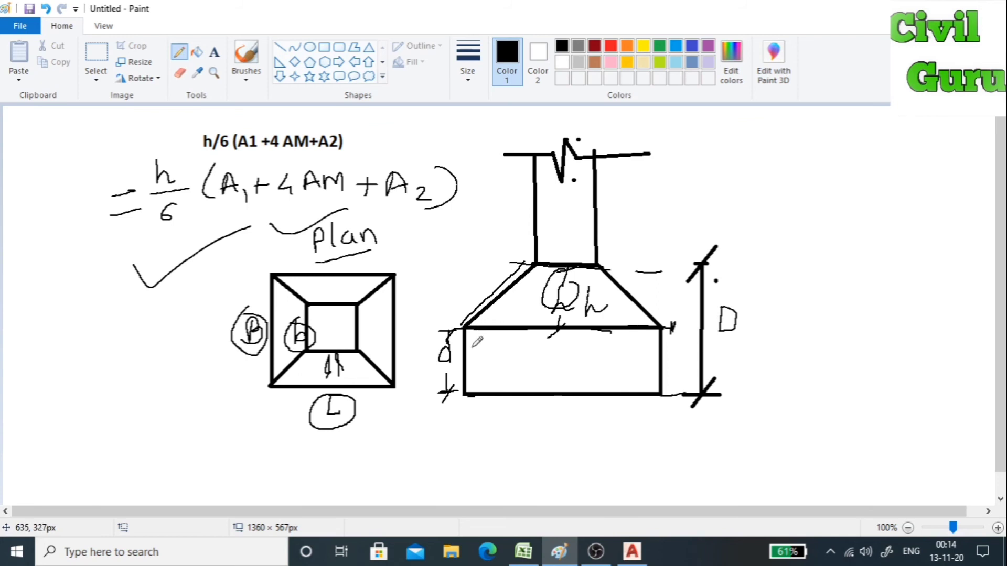
Step: Hatch the footing section's bottom box with four diagonal pencil strokes, then return to the Excel workbook
{"action": "left_click_drag", "start_coordinate": [468, 349], "coordinate": [560, 303]}
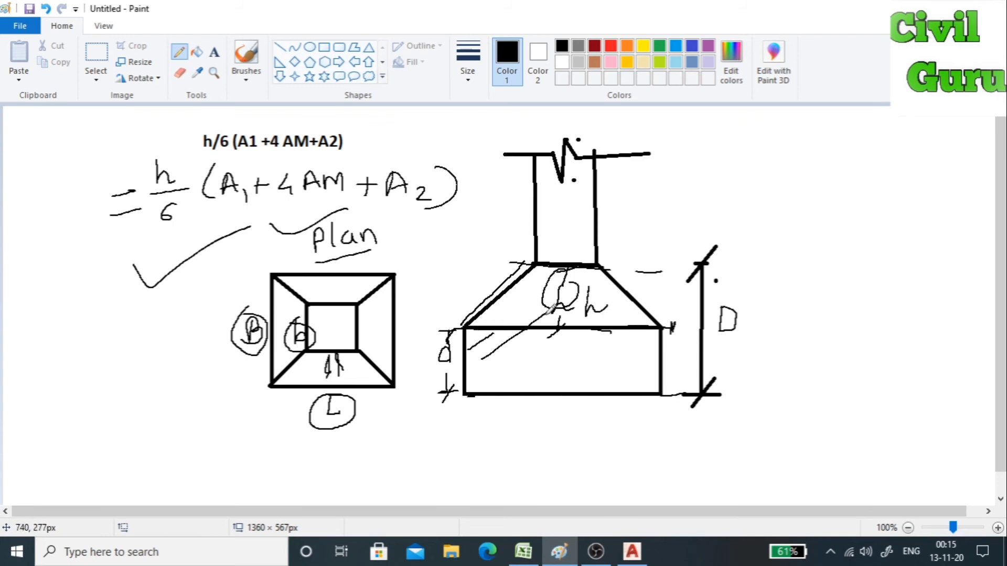
{"action": "left_click_drag", "start_coordinate": [494, 373], "coordinate": [577, 319]}
{"action": "left_click_drag", "start_coordinate": [529, 378], "coordinate": [622, 309]}
{"action": "left_click_drag", "start_coordinate": [564, 381], "coordinate": [631, 339]}
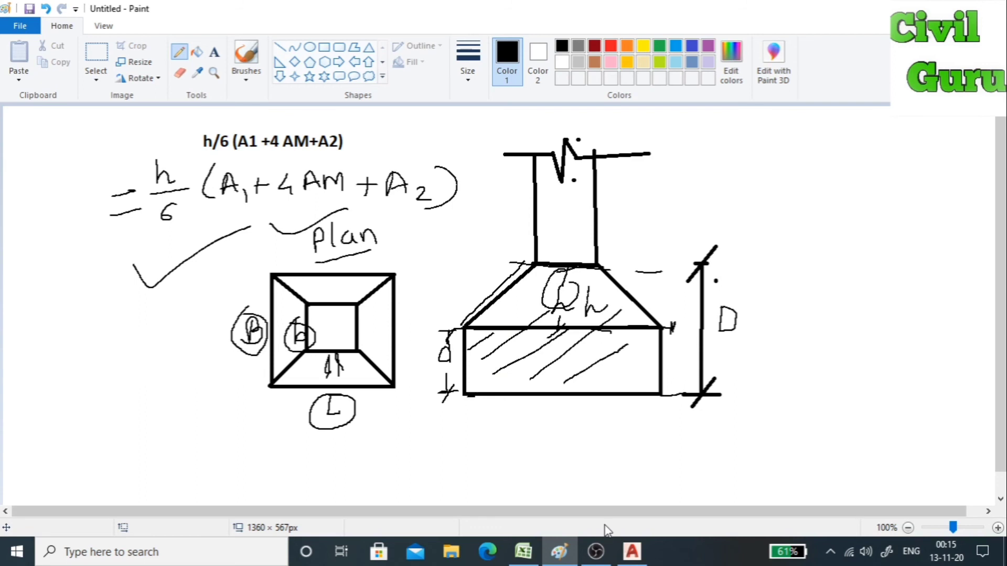
{"action": "left_click", "coordinate": [538, 553]}
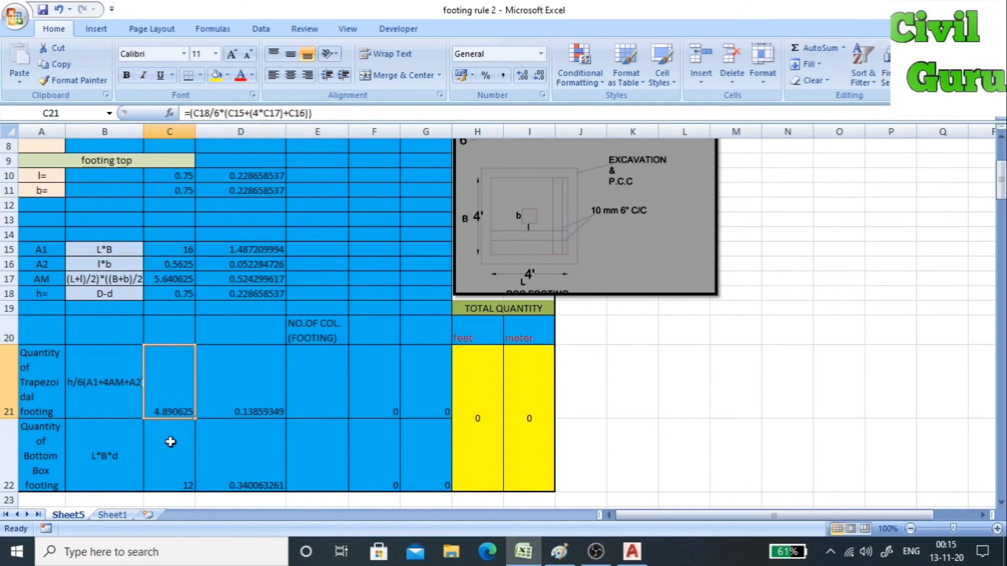
Step: Review the bottom box quantity formula in C22
{"action": "left_click", "coordinate": [246, 397]}
{"action": "left_click", "coordinate": [175, 391]}
{"action": "left_click", "coordinate": [185, 475]}
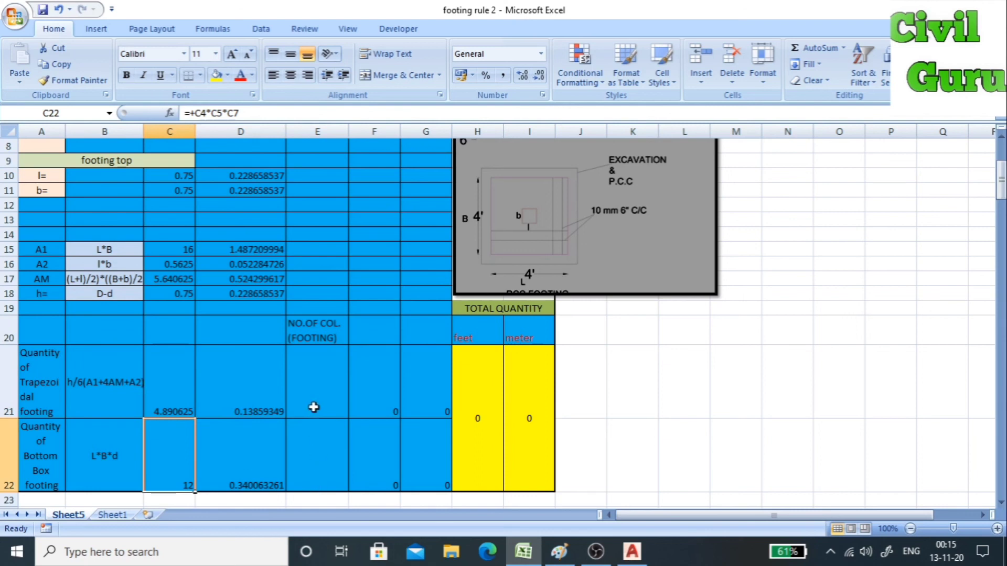
Step: Enter 4 footings for both rows, giving totals of 67.5625 ft and 1.914627 m
{"action": "left_click", "coordinate": [327, 386]}
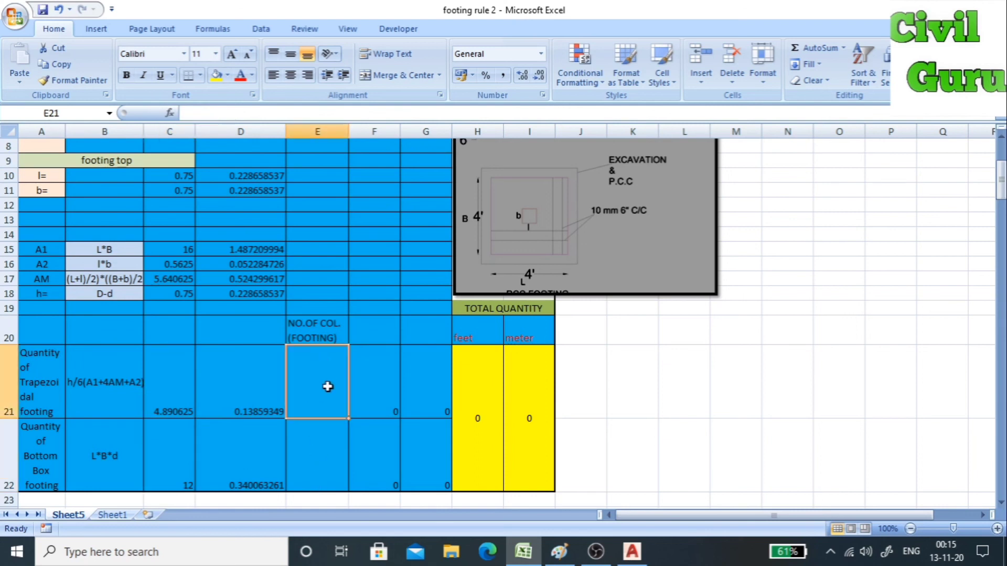
{"action": "type", "text": "4"}
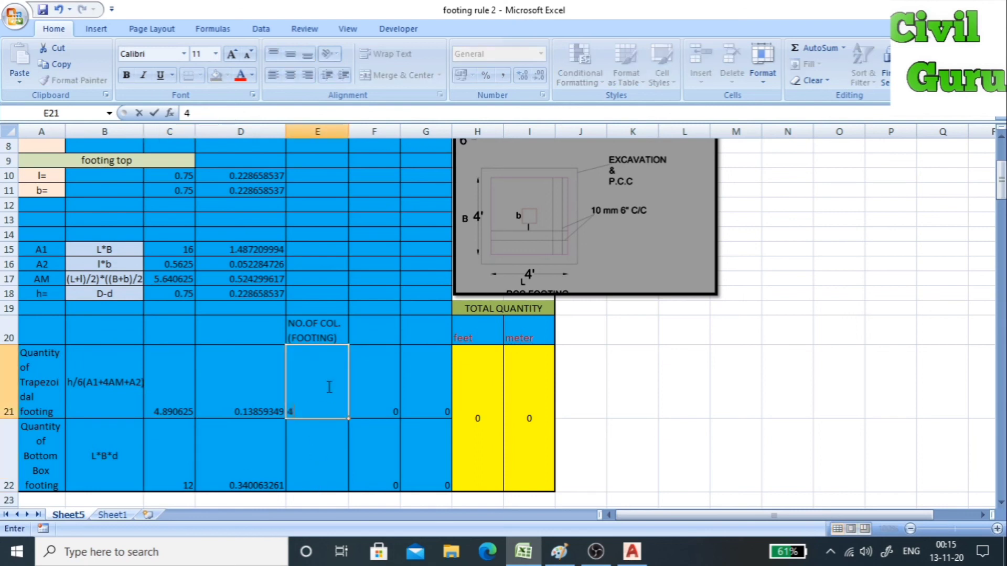
{"action": "key", "text": "Return"}
{"action": "type", "text": "4"}
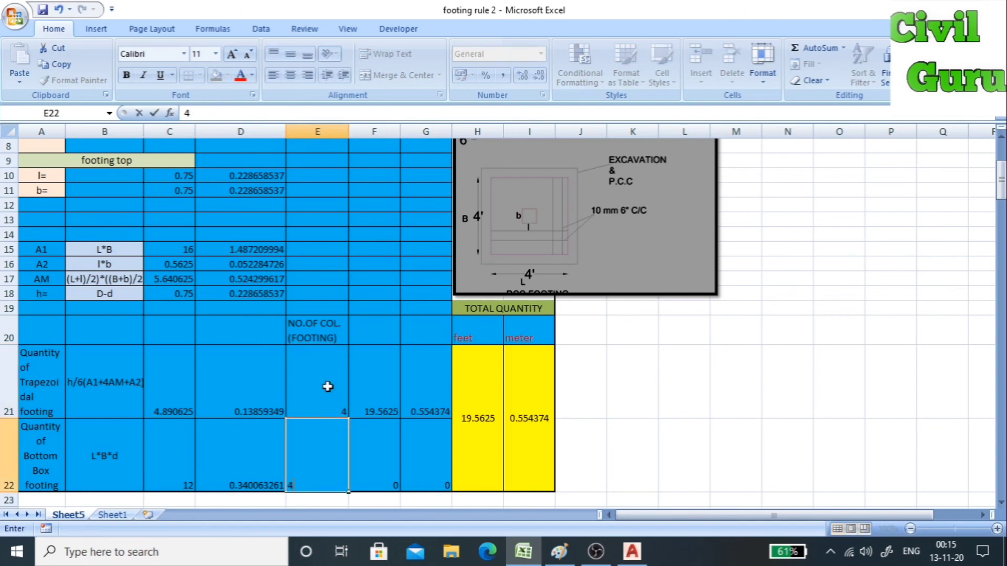
{"action": "key", "text": "Return"}
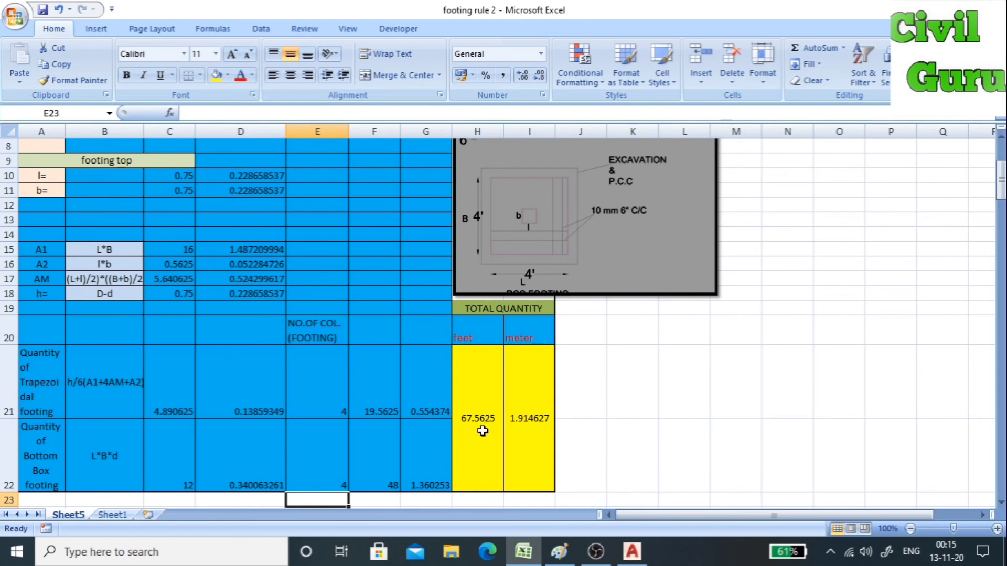
{"action": "left_click", "coordinate": [483, 431]}
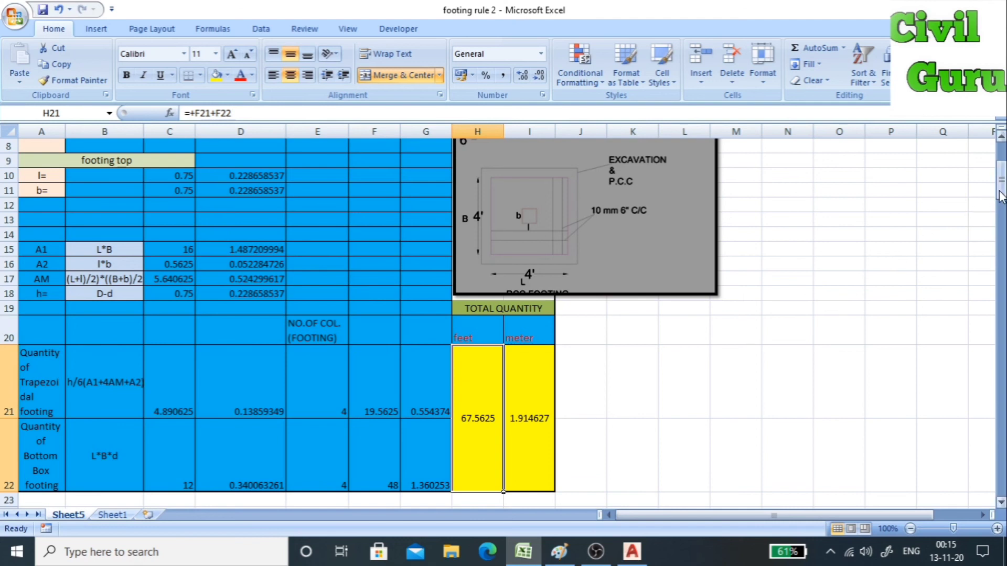
{"action": "left_click_drag", "start_coordinate": [1000, 197], "coordinate": [1001, 183]}
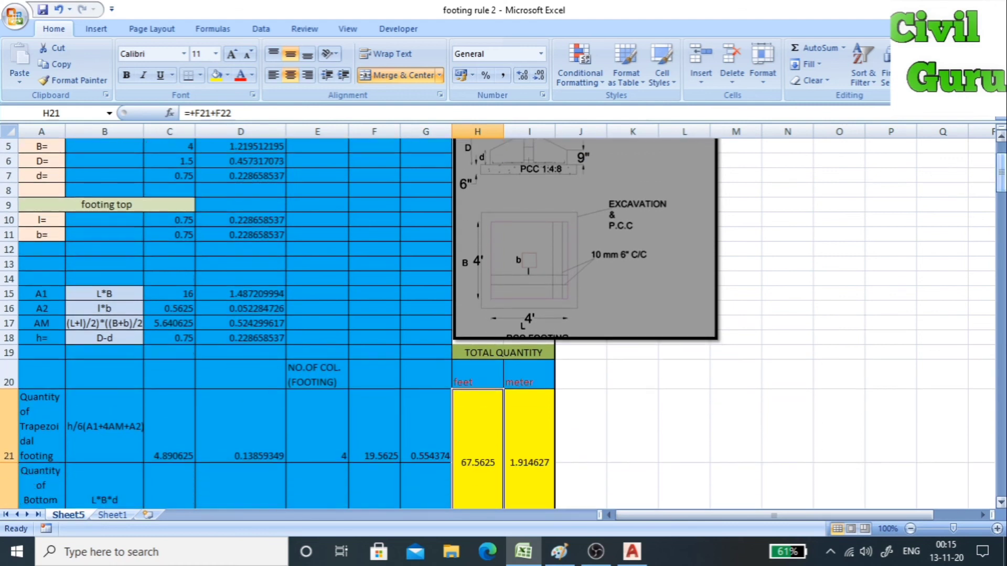